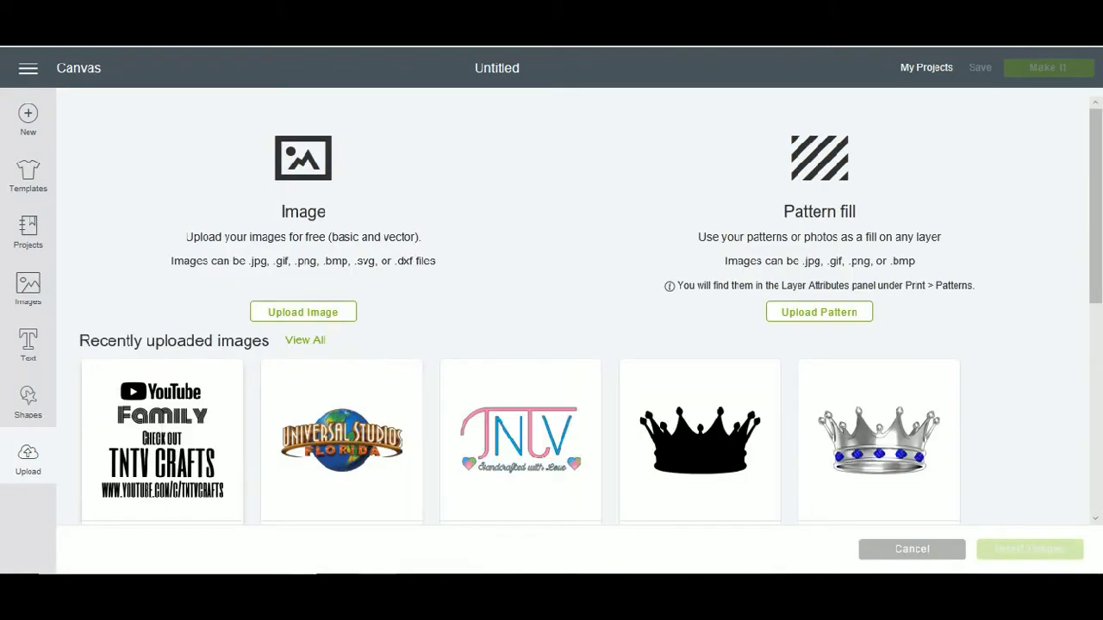
- Insert the uploaded YouTube Family image onto the canvas and move it to about X 0.8, Y 0.5
{"action": "left_click", "coordinate": [1039, 558]}
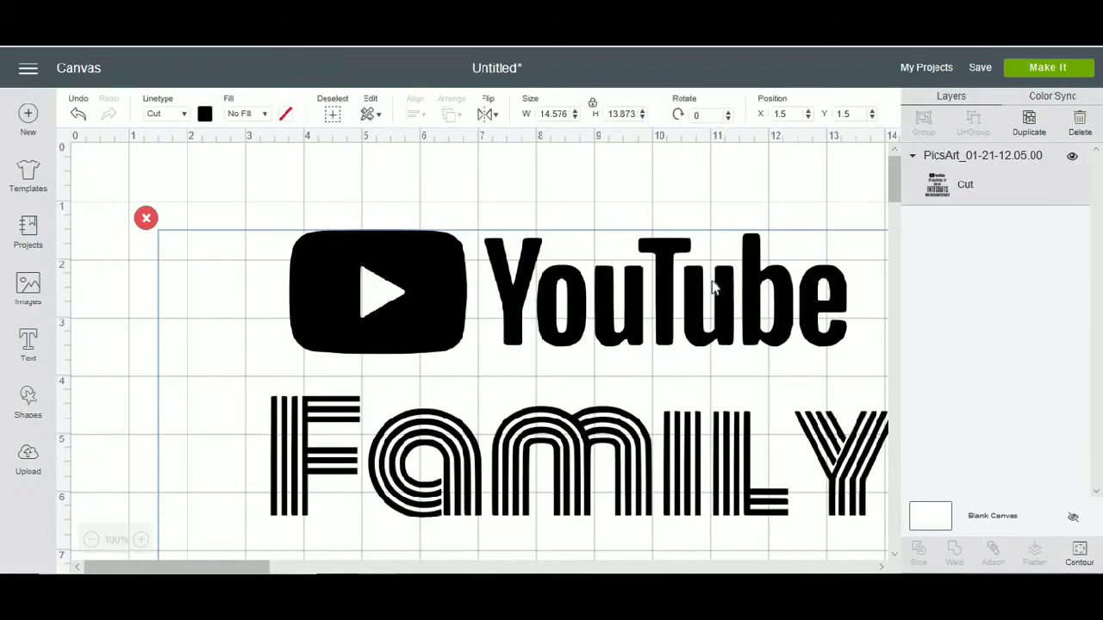
{"action": "left_click_drag", "start_coordinate": [617, 274], "coordinate": [577, 215]}
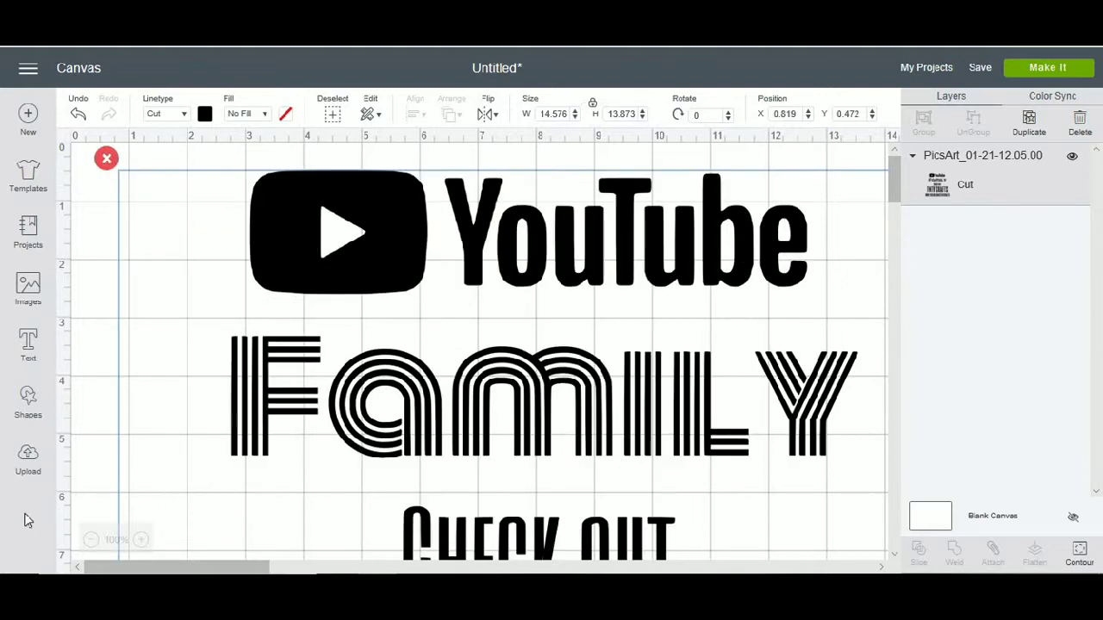
{"action": "left_click", "coordinate": [92, 540]}
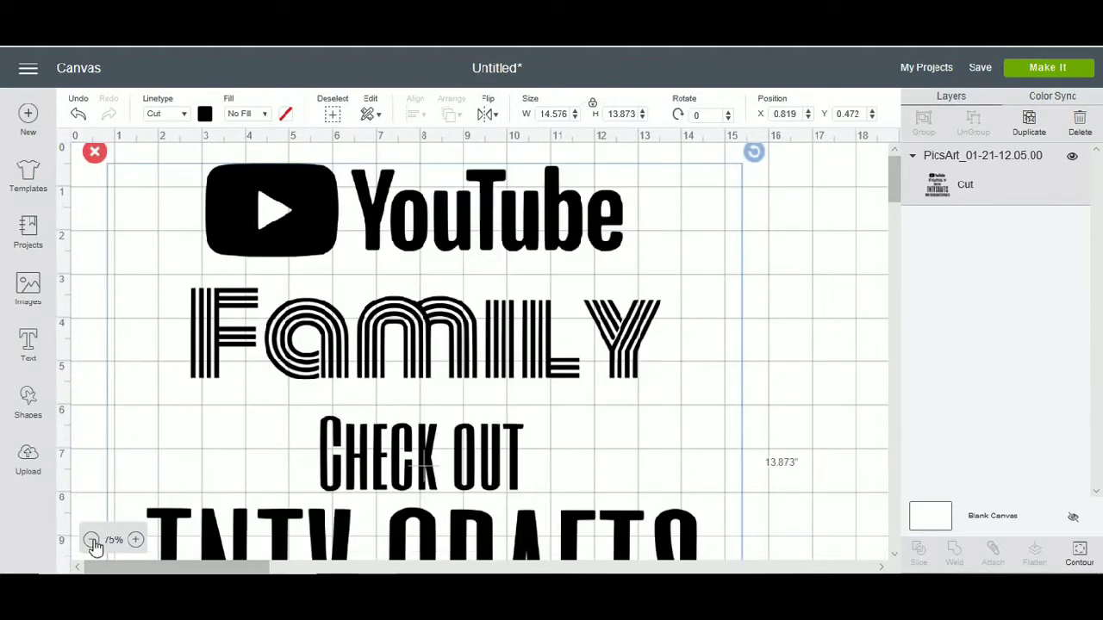
{"action": "left_click", "coordinate": [91, 540]}
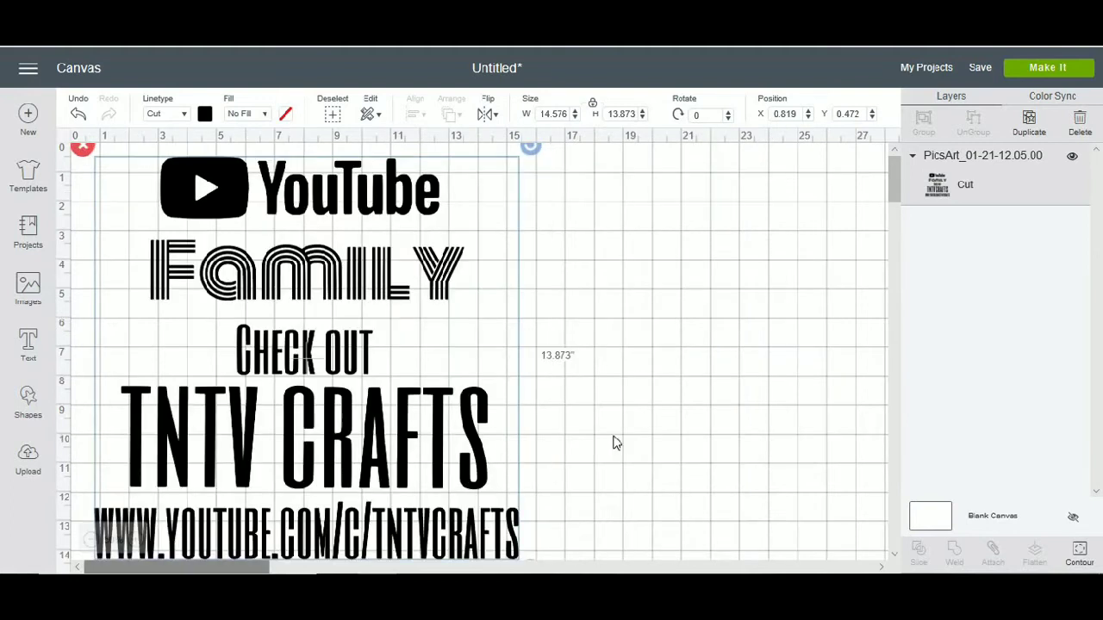
- Scale the design down to about 11.1 by 10.6 inches and place it near the middle of the canvas
{"action": "left_click_drag", "start_coordinate": [514, 367], "coordinate": [584, 345]}
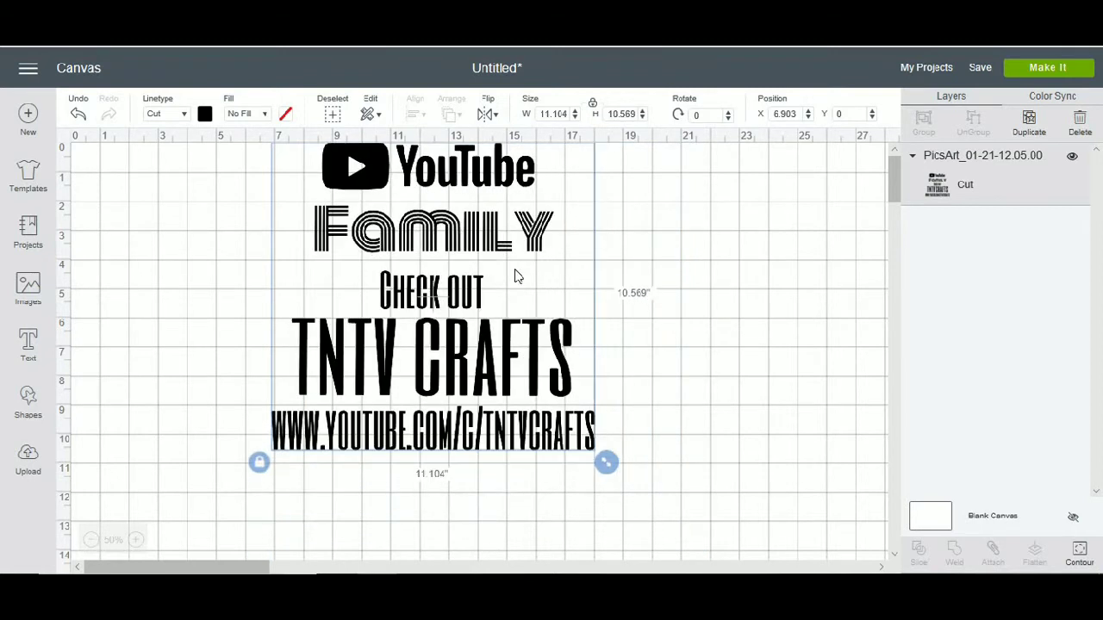
{"action": "left_click_drag", "start_coordinate": [507, 244], "coordinate": [568, 297]}
{"action": "left_click_drag", "start_coordinate": [630, 311], "coordinate": [594, 291]}
{"action": "left_click", "coordinate": [782, 284]}
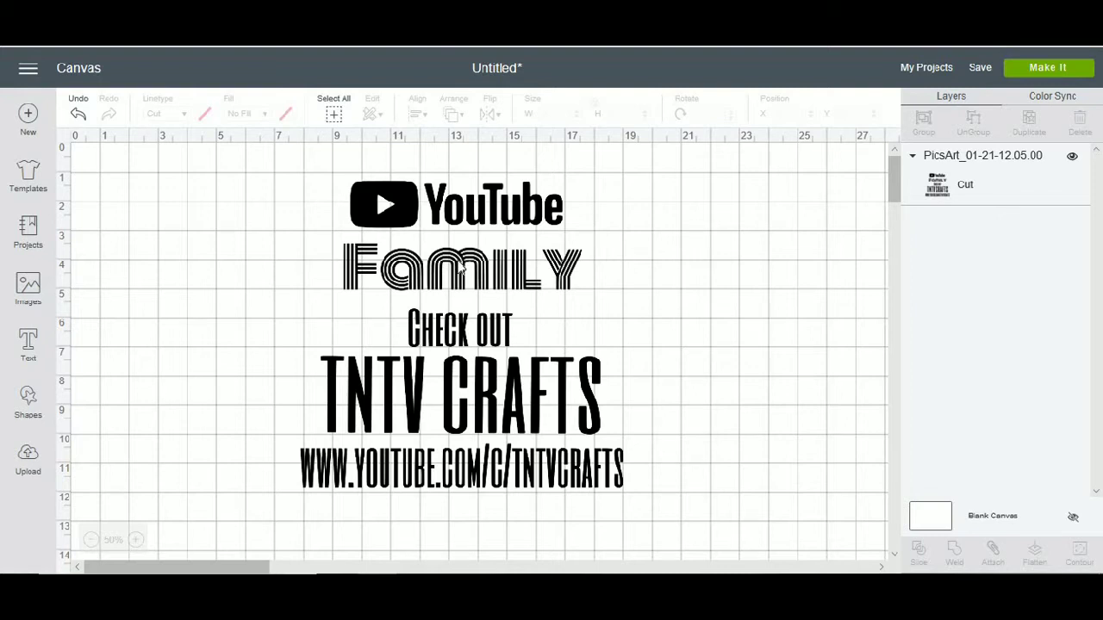
- Reposition the design on the canvas at about X 6.1, Y 1.1
{"action": "left_click_drag", "start_coordinate": [462, 269], "coordinate": [489, 258]}
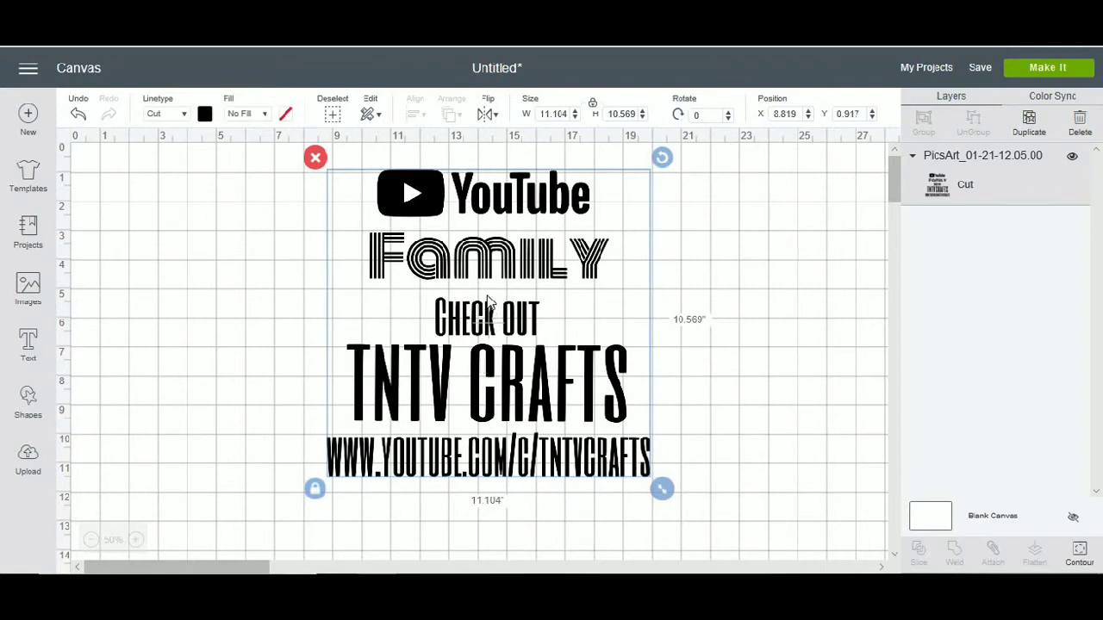
{"action": "mouse_move", "coordinate": [507, 256]}
{"action": "left_mouse_down"}
{"action": "mouse_move", "coordinate": [524, 277]}
{"action": "mouse_move", "coordinate": [515, 267]}
{"action": "left_mouse_up"}
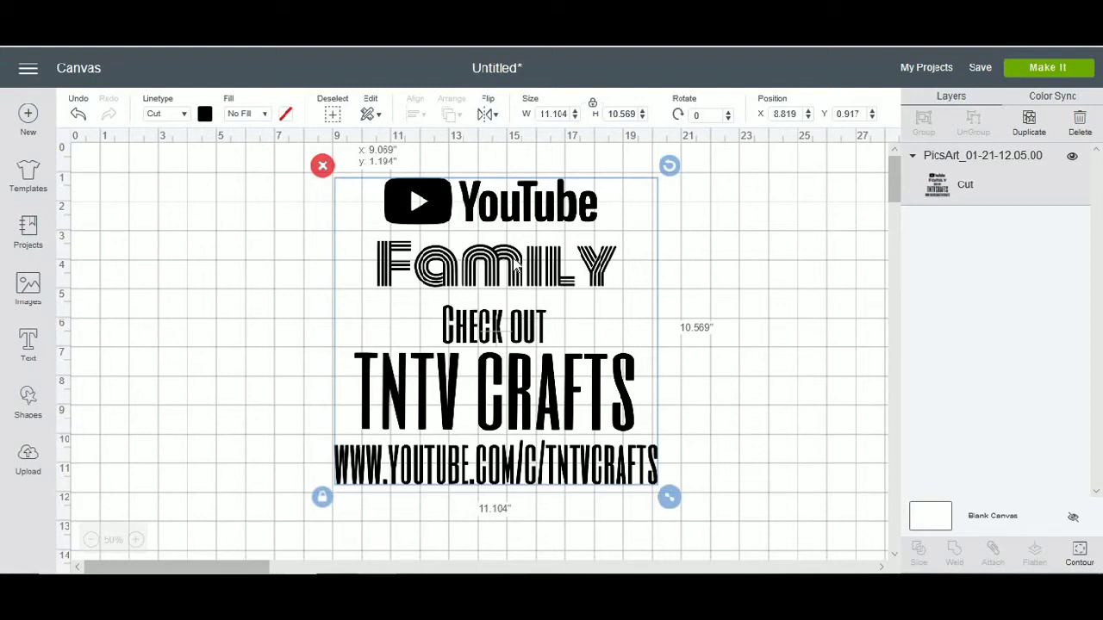
{"action": "mouse_move", "coordinate": [515, 267]}
{"action": "left_mouse_down"}
{"action": "mouse_move", "coordinate": [519, 290]}
{"action": "mouse_move", "coordinate": [546, 302]}
{"action": "mouse_move", "coordinate": [543, 273]}
{"action": "mouse_move", "coordinate": [511, 264]}
{"action": "left_mouse_up"}
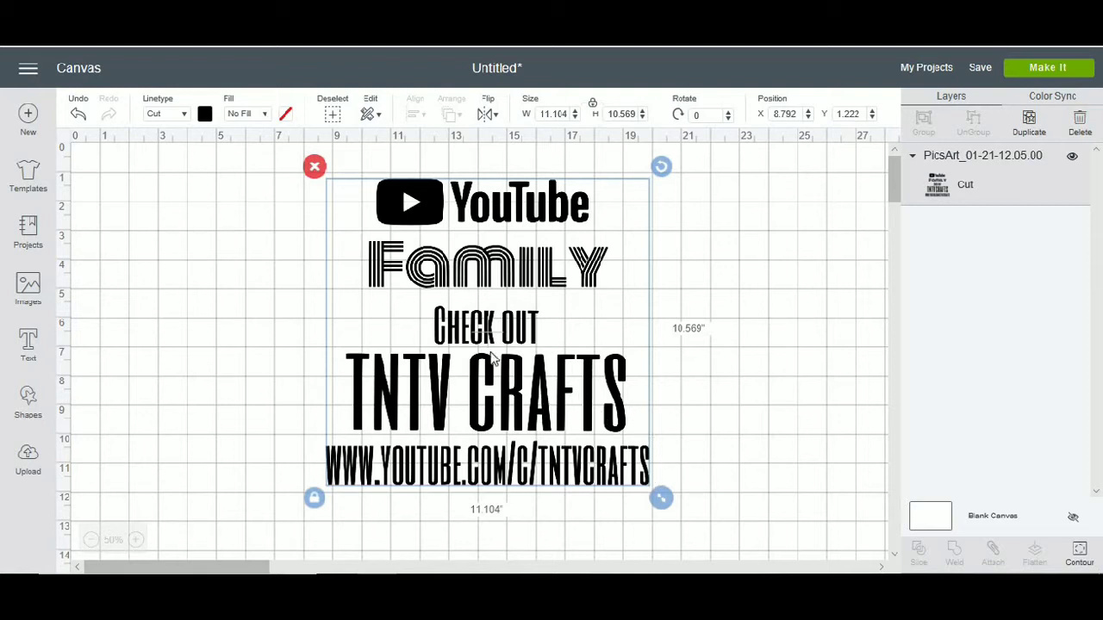
{"action": "left_click_drag", "start_coordinate": [639, 373], "coordinate": [545, 363]}
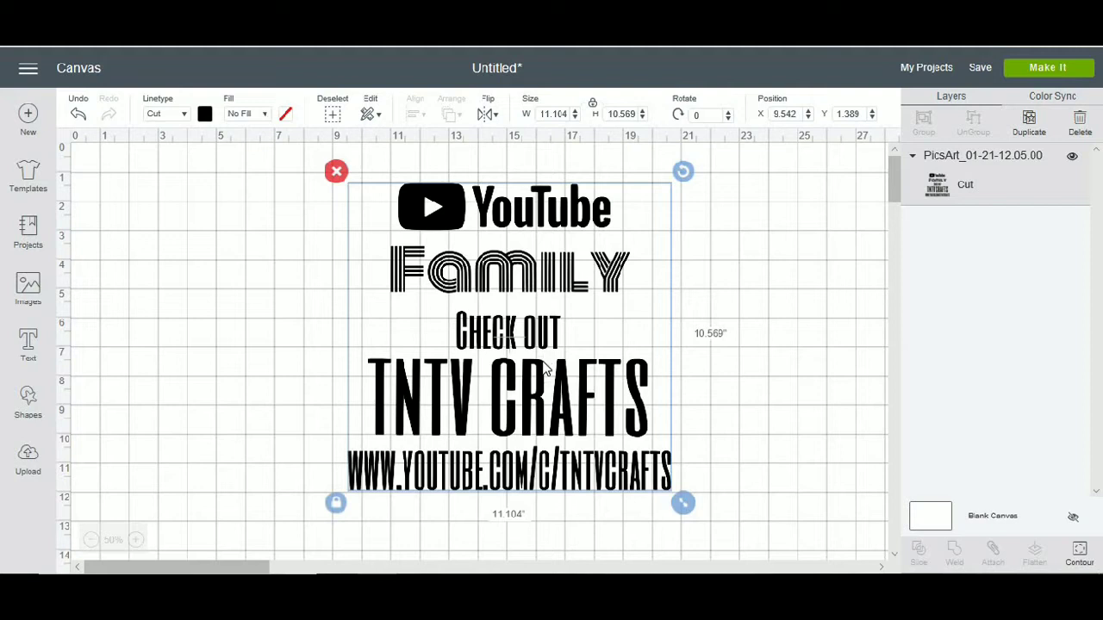
{"action": "left_click_drag", "start_coordinate": [546, 365], "coordinate": [517, 386]}
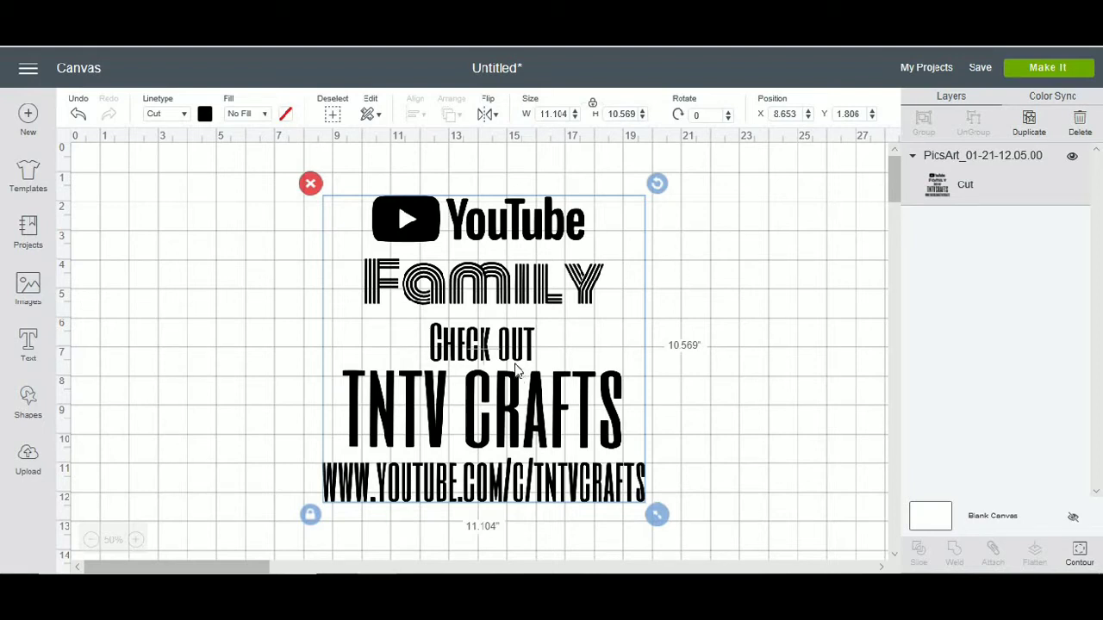
{"action": "mouse_move", "coordinate": [541, 392]}
{"action": "left_mouse_down"}
{"action": "mouse_move", "coordinate": [480, 388]}
{"action": "mouse_move", "coordinate": [458, 363]}
{"action": "mouse_move", "coordinate": [534, 445]}
{"action": "mouse_move", "coordinate": [575, 382]}
{"action": "mouse_move", "coordinate": [552, 365]}
{"action": "mouse_move", "coordinate": [552, 386]}
{"action": "left_mouse_up"}
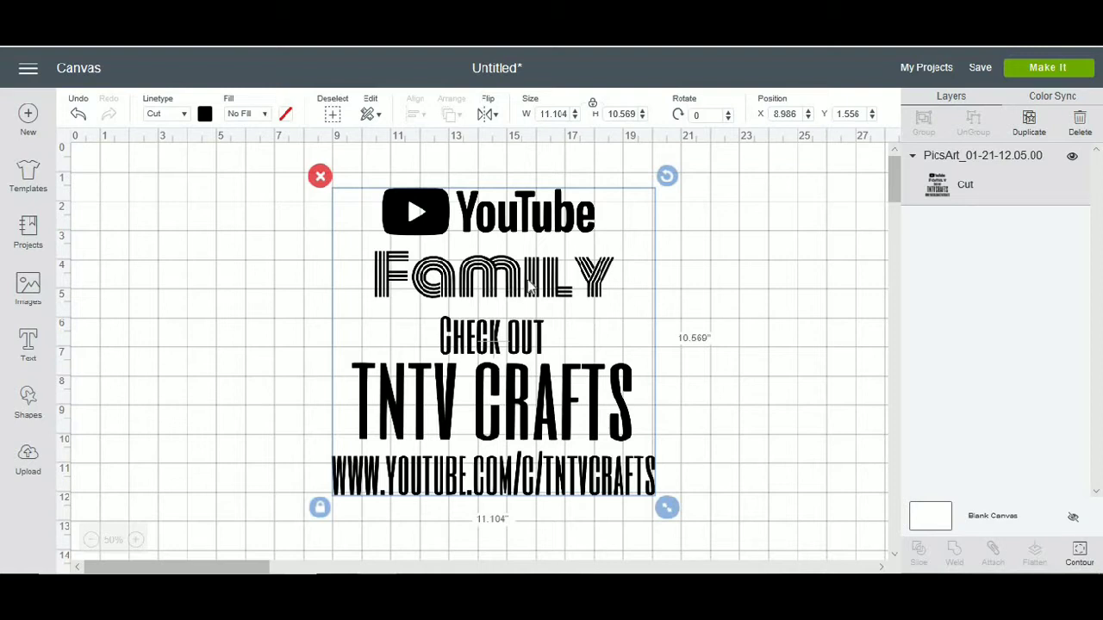
{"action": "left_click_drag", "start_coordinate": [504, 270], "coordinate": [421, 258]}
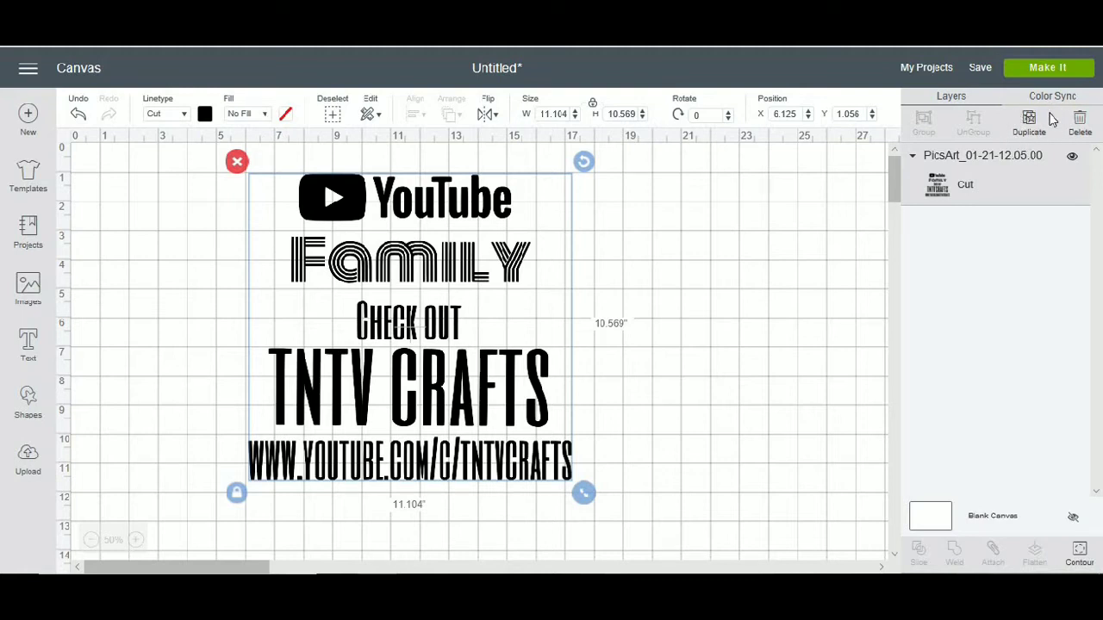
- Duplicate the design and place the two copies side by side, with the original at about X 1.6, Y 0.9
{"action": "left_click", "coordinate": [1026, 136]}
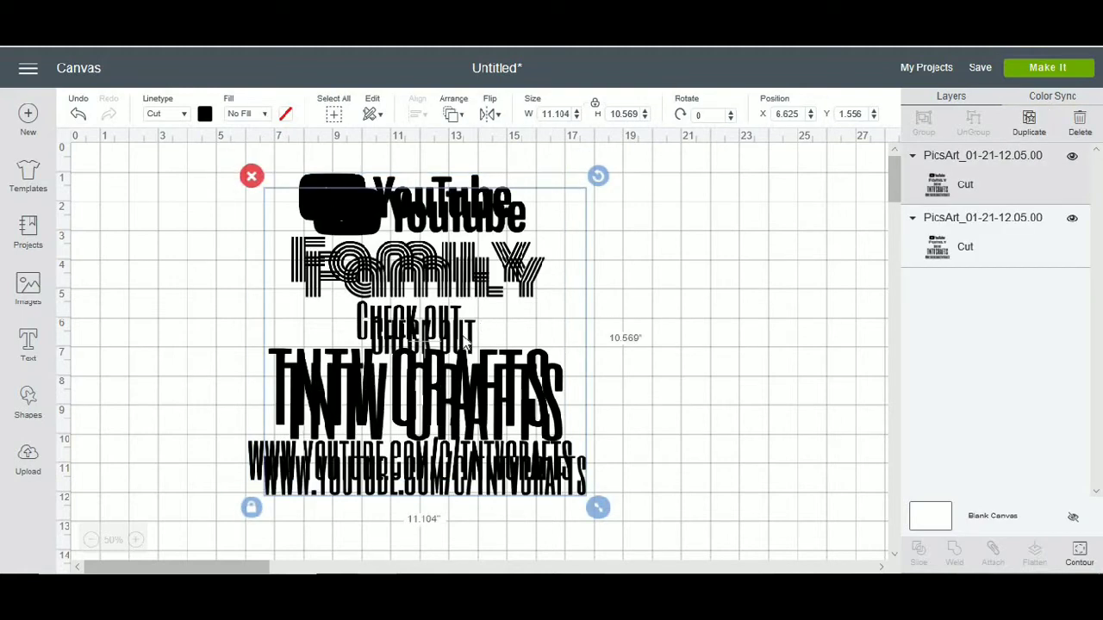
{"action": "left_click_drag", "start_coordinate": [352, 306], "coordinate": [566, 303]}
{"action": "left_click_drag", "start_coordinate": [432, 259], "coordinate": [301, 254]}
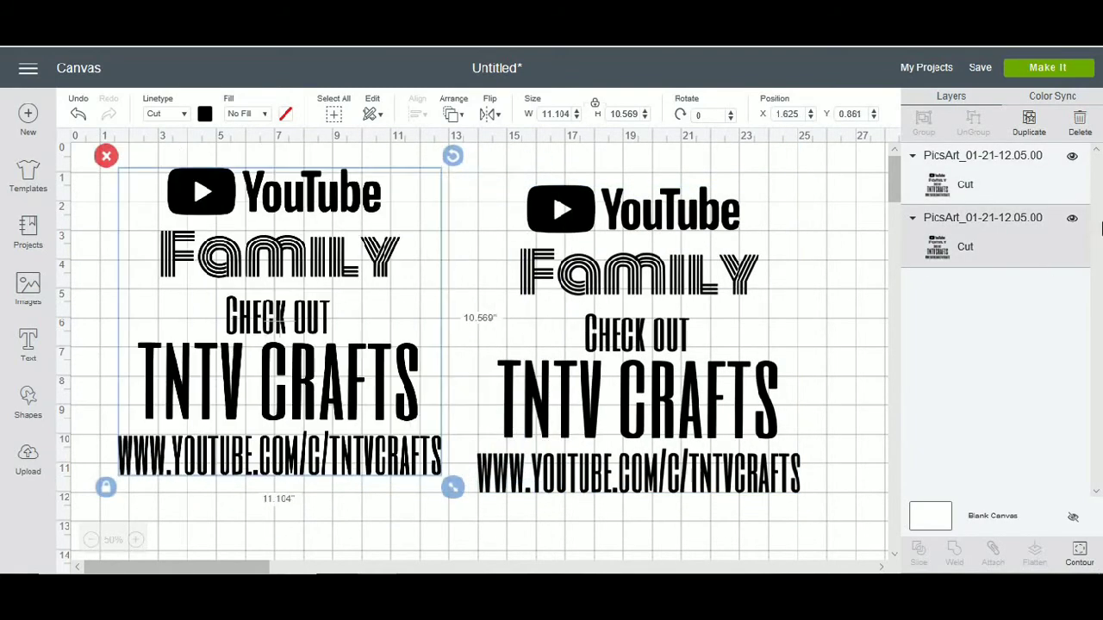
- Hide the original design's layer and move the visible duplicate toward the middle of the canvas
{"action": "left_click", "coordinate": [1073, 221]}
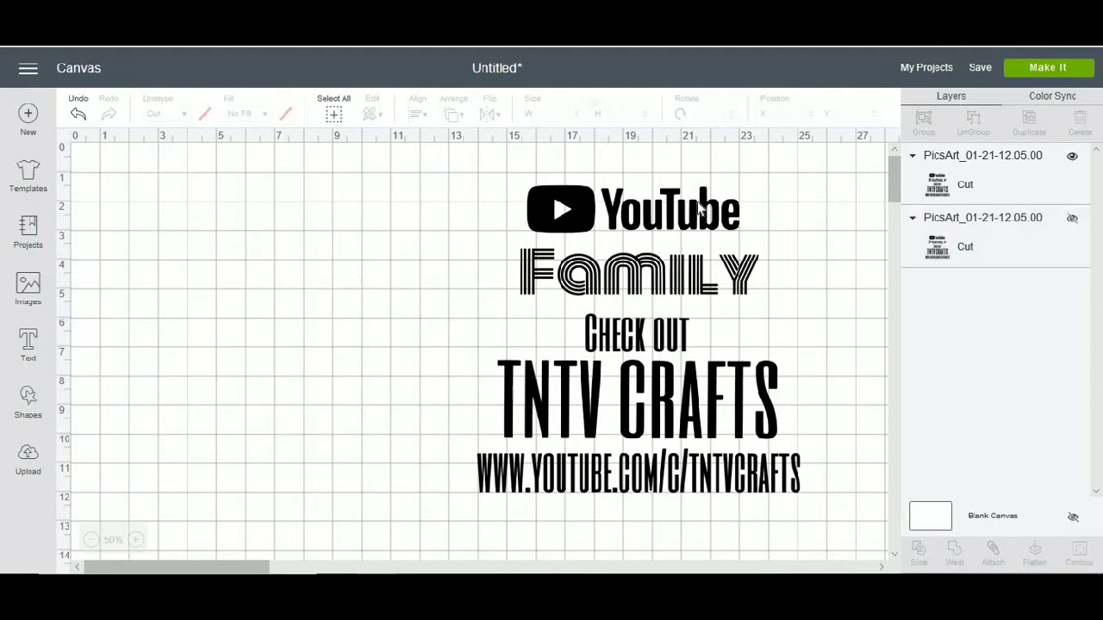
{"action": "left_click_drag", "start_coordinate": [711, 220], "coordinate": [408, 275]}
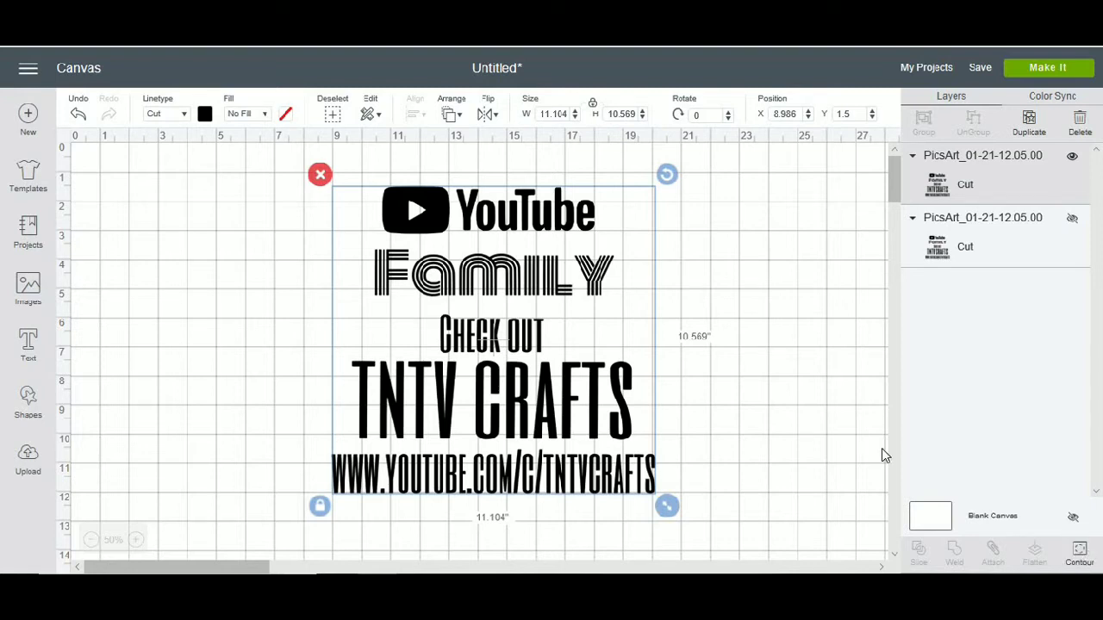
{"action": "left_click_drag", "start_coordinate": [594, 290], "coordinate": [488, 297]}
- Open Contour for the visible copy and hide the outlines of the letters F and a in the word Family
{"action": "left_click", "coordinate": [1080, 558]}
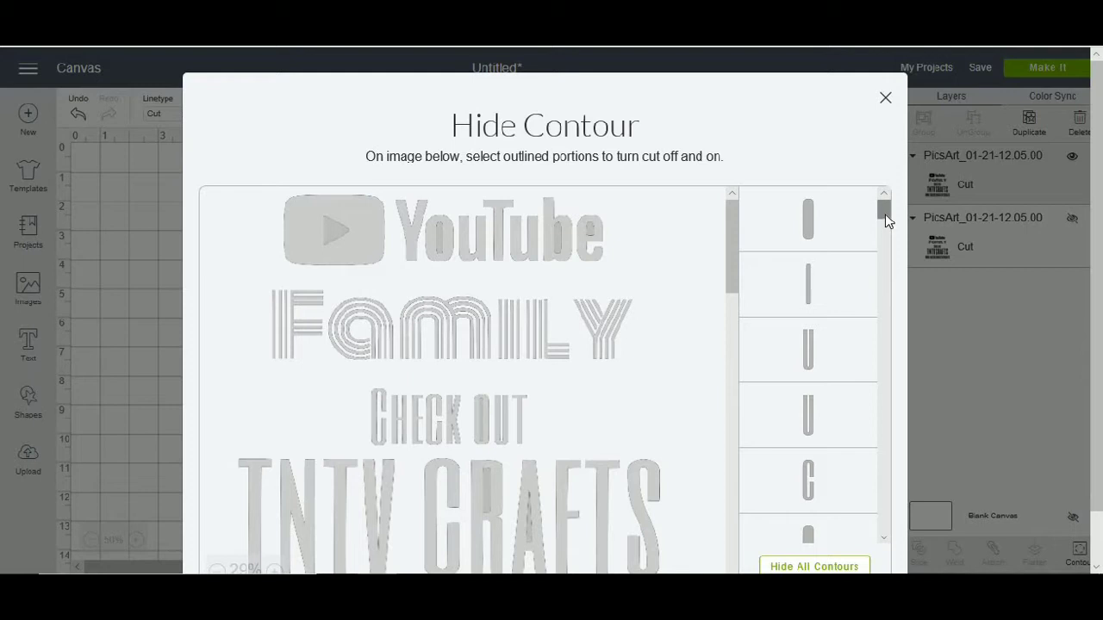
{"action": "scroll", "coordinate": [880, 242], "scroll_direction": "down", "scroll_amount": 5}
{"action": "scroll", "coordinate": [881, 242], "scroll_direction": "up", "scroll_amount": 5}
{"action": "left_click", "coordinate": [308, 212]}
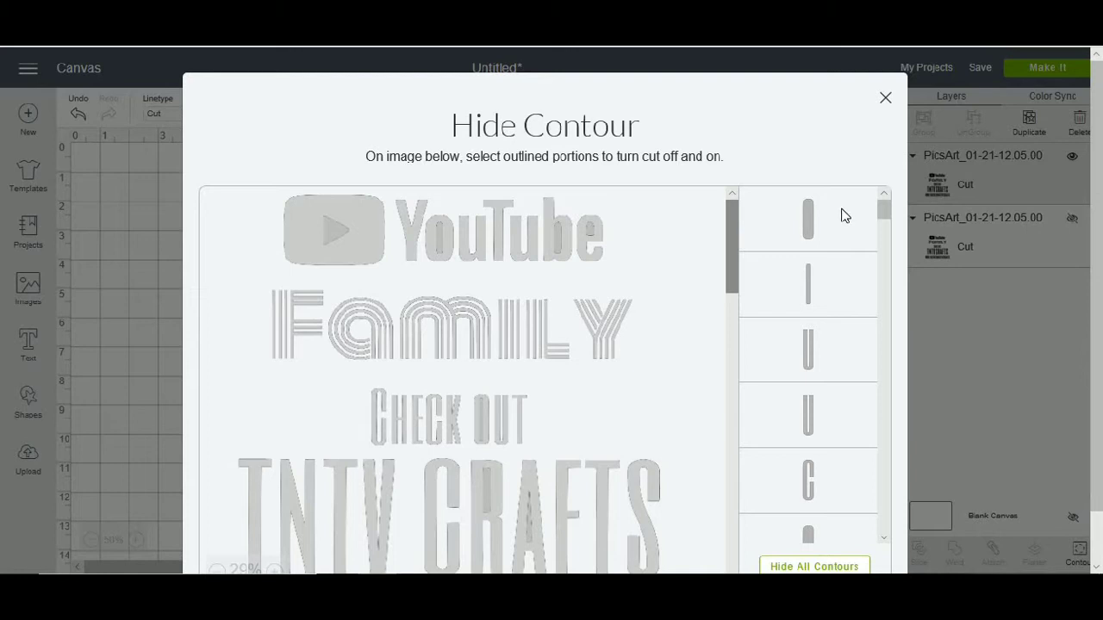
{"action": "left_click", "coordinate": [304, 344]}
{"action": "left_click", "coordinate": [363, 361]}
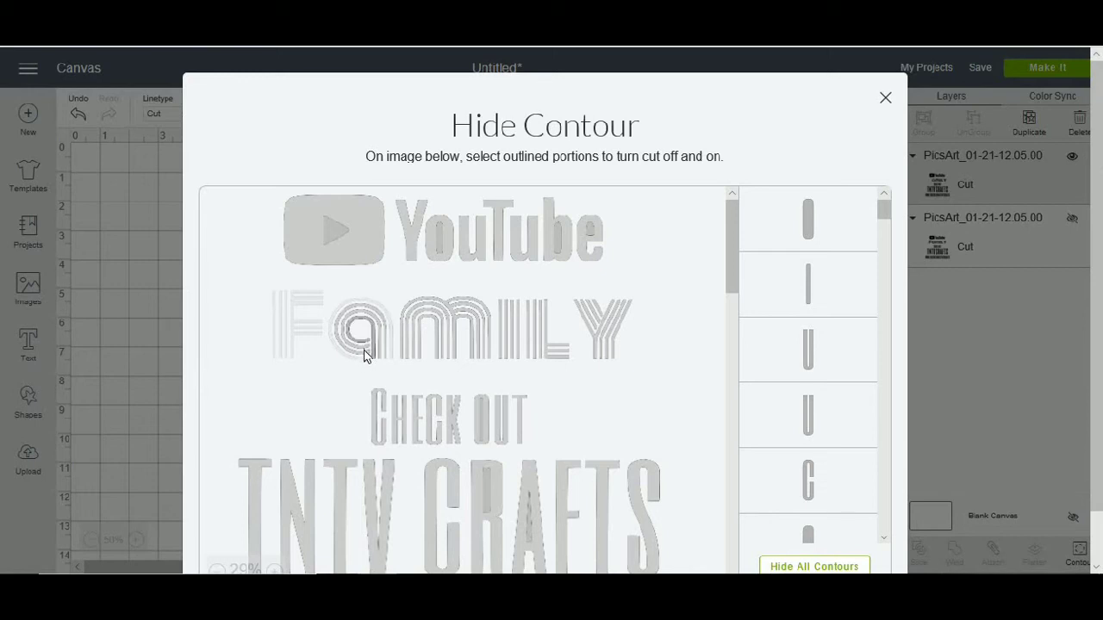
{"action": "left_click", "coordinate": [372, 348]}
{"action": "left_click", "coordinate": [360, 320]}
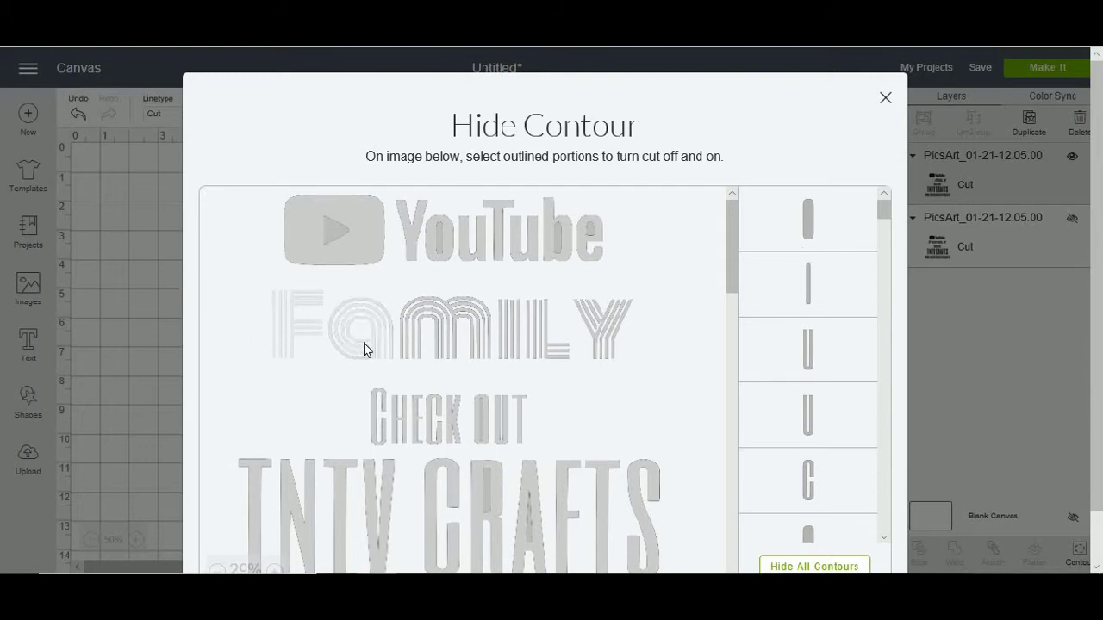
- Review the F and a pieces of the word Family in the list of individual contours
{"action": "left_click_drag", "start_coordinate": [879, 209], "coordinate": [872, 384]}
{"action": "scroll", "coordinate": [840, 351], "scroll_direction": "down", "scroll_amount": 3}
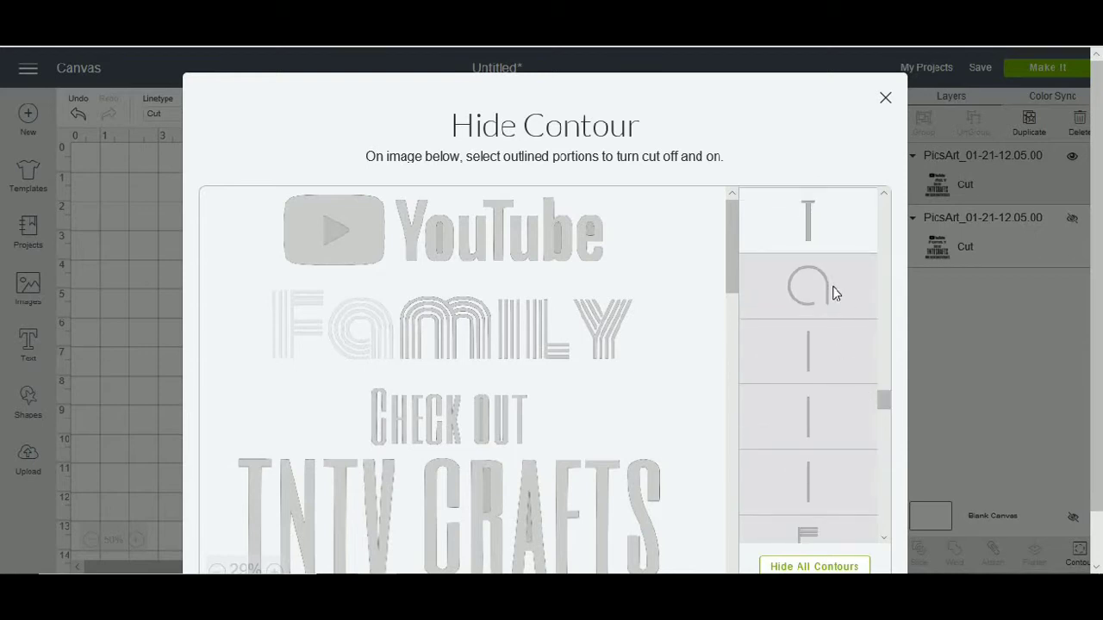
{"action": "left_click", "coordinate": [832, 288]}
{"action": "left_click", "coordinate": [833, 293]}
{"action": "left_click", "coordinate": [833, 293]}
{"action": "left_click", "coordinate": [833, 292]}
{"action": "left_click", "coordinate": [833, 293]}
{"action": "left_click", "coordinate": [833, 293]}
- Hide the contours that form the letters m and I in the word Family
{"action": "scroll", "coordinate": [893, 426], "scroll_direction": "down", "scroll_amount": 8}
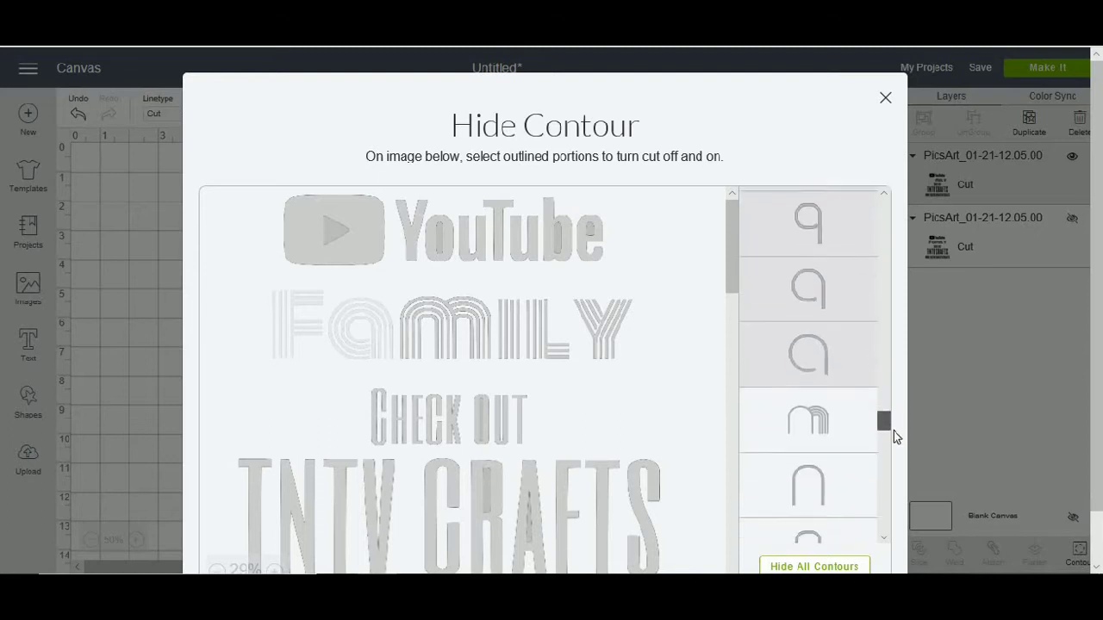
{"action": "left_click", "coordinate": [833, 269]}
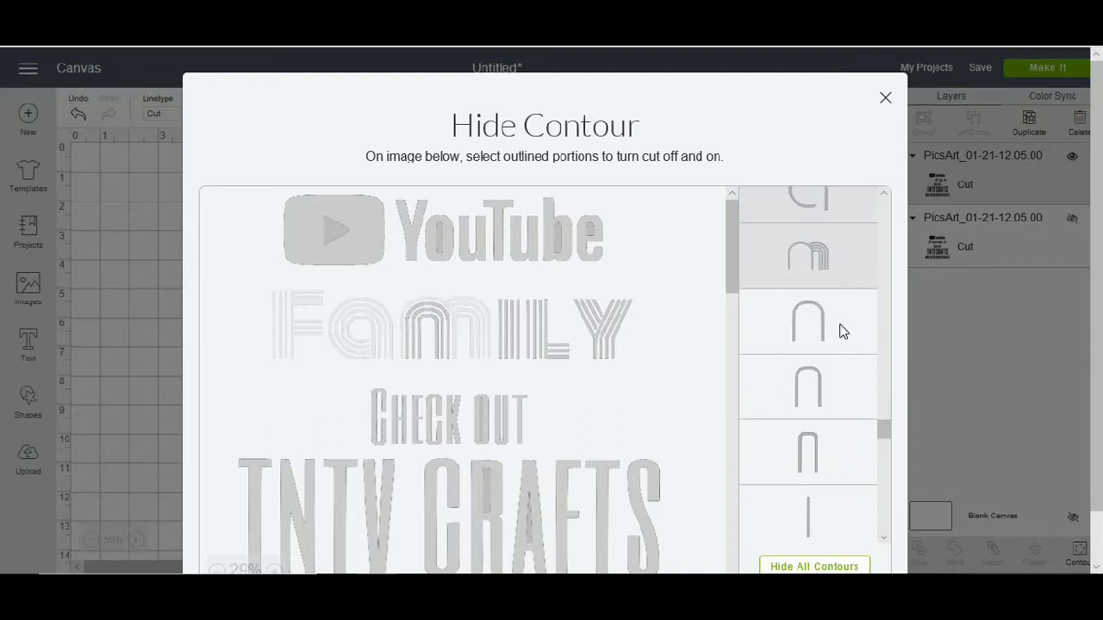
{"action": "left_click", "coordinate": [833, 349]}
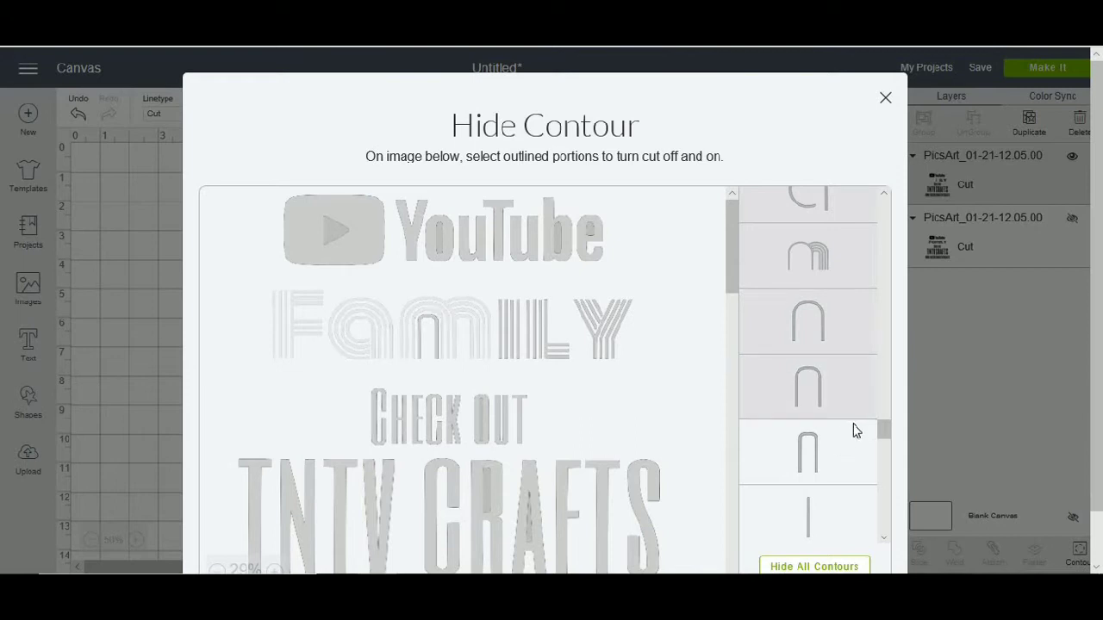
{"action": "left_click", "coordinate": [840, 446]}
{"action": "scroll", "coordinate": [887, 439], "scroll_direction": "down", "scroll_amount": 3}
{"action": "left_click", "coordinate": [846, 278]}
{"action": "left_click", "coordinate": [833, 327]}
{"action": "left_click", "coordinate": [834, 389]}
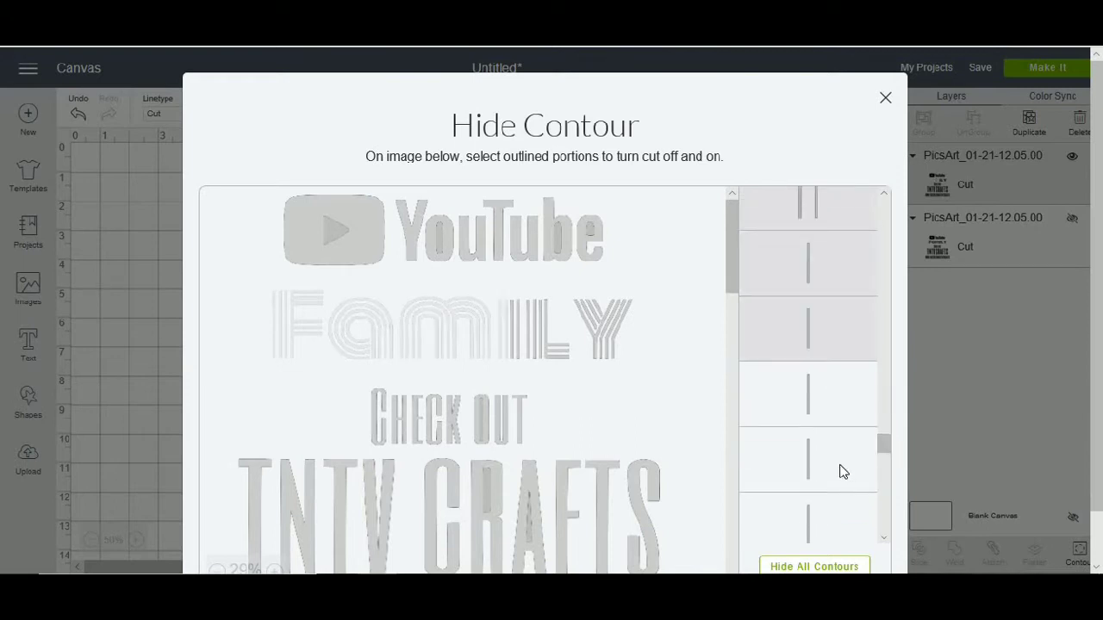
- Hide the contours of the letters L and Y in Family, including the straight and diagonal strokes
{"action": "scroll", "coordinate": [891, 478], "scroll_direction": "down", "scroll_amount": 3}
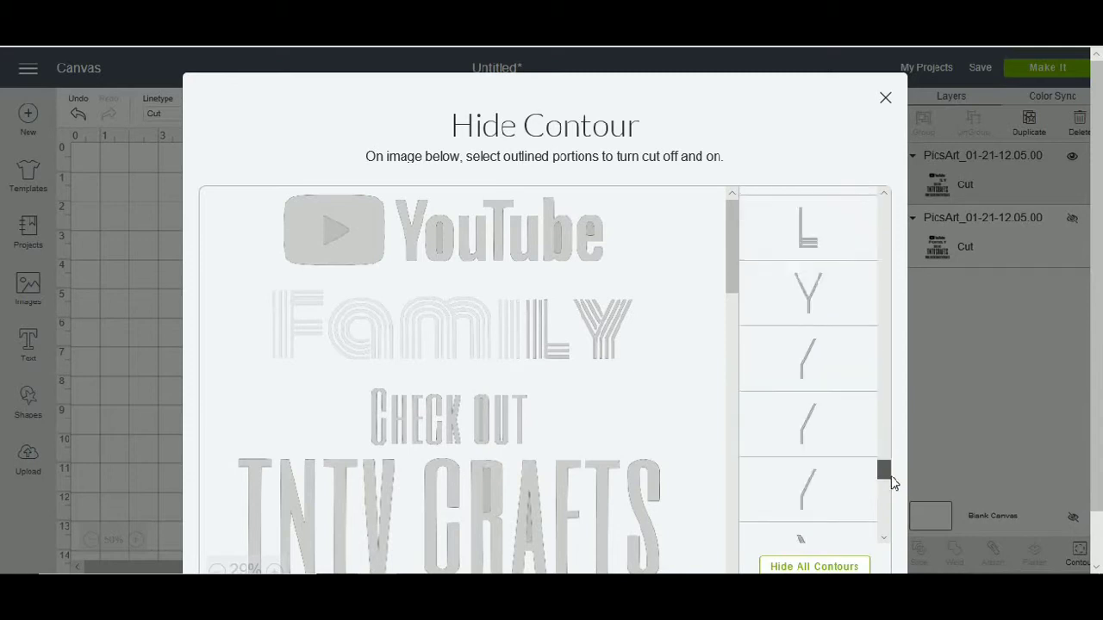
{"action": "left_click", "coordinate": [824, 231]}
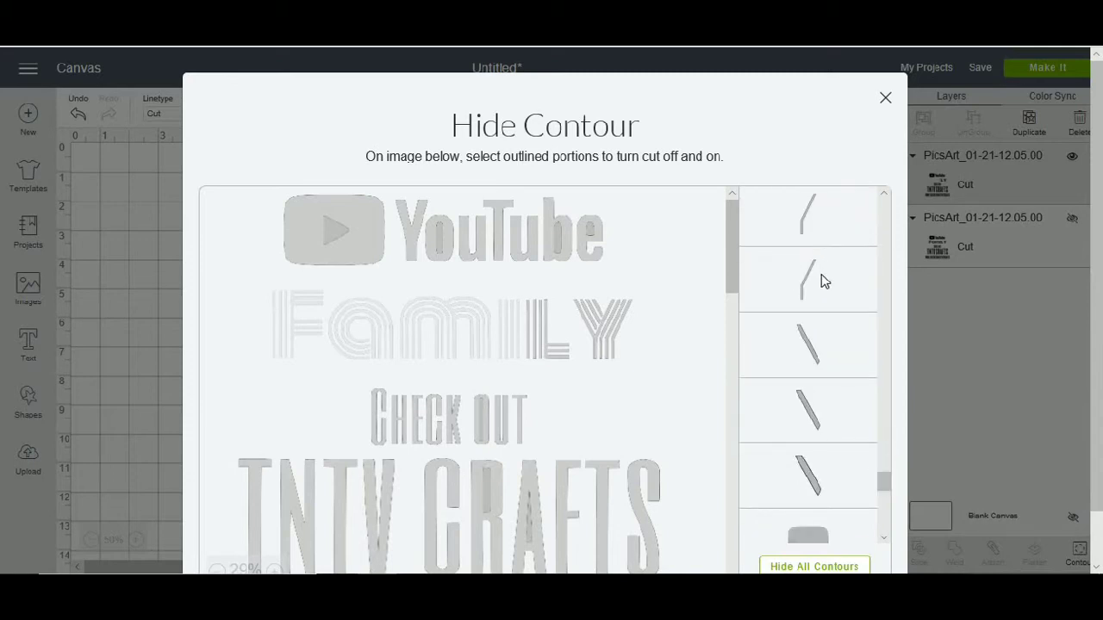
{"action": "left_click", "coordinate": [823, 280]}
{"action": "mouse_move", "coordinate": [886, 480]}
{"action": "left_mouse_down"}
{"action": "mouse_move", "coordinate": [884, 456]}
{"action": "mouse_move", "coordinate": [884, 465]}
{"action": "left_mouse_up"}
{"action": "left_click", "coordinate": [838, 431]}
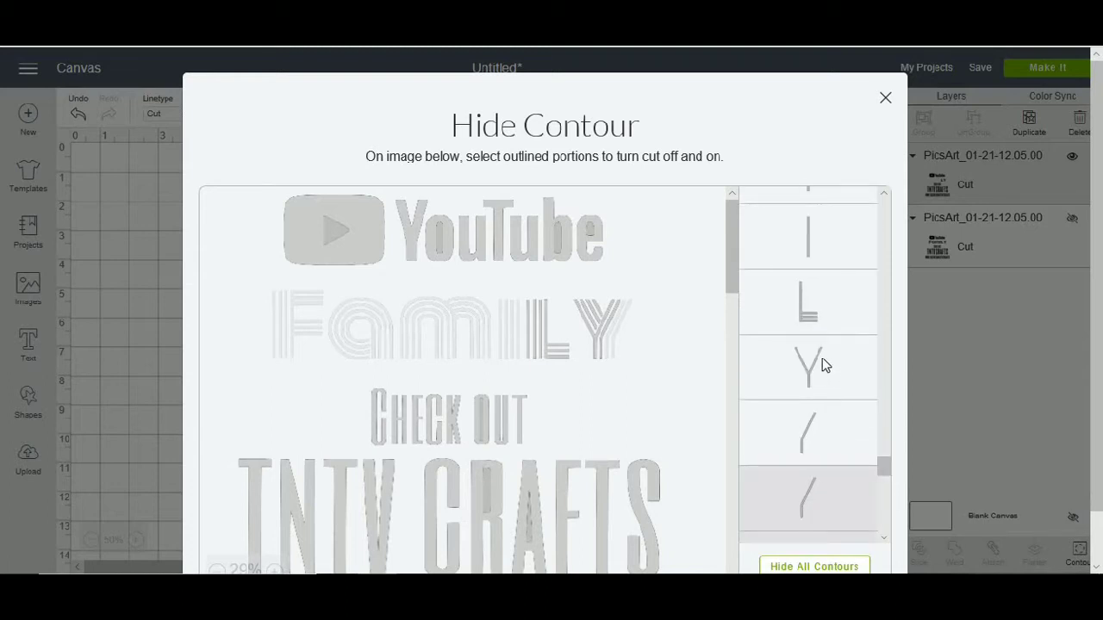
{"action": "left_click", "coordinate": [824, 310]}
{"action": "left_click", "coordinate": [830, 236]}
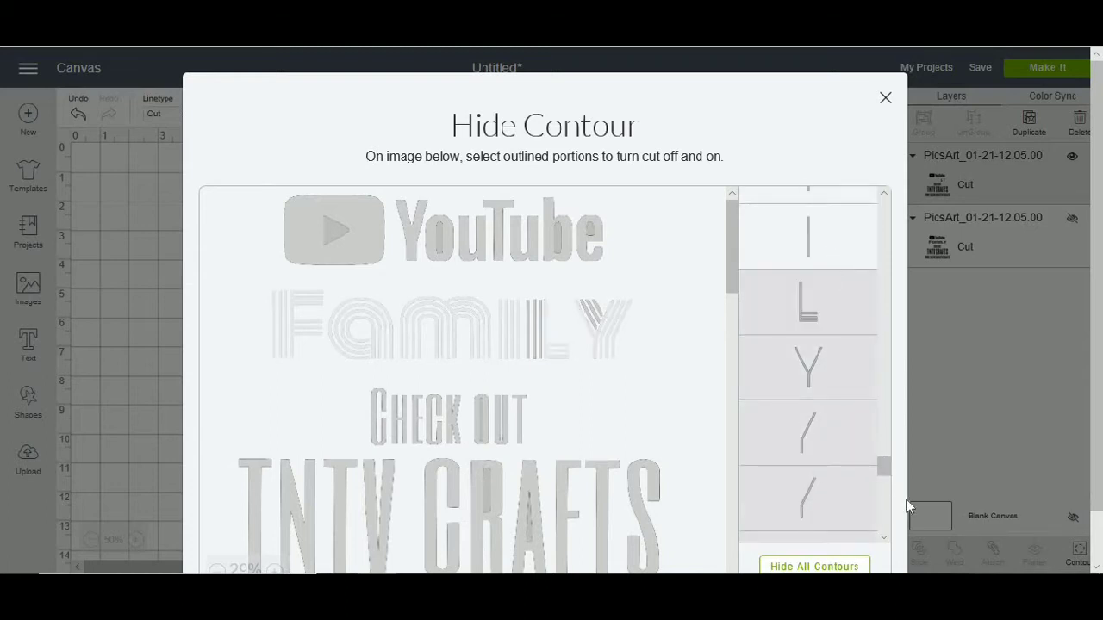
{"action": "scroll", "coordinate": [887, 452], "scroll_direction": "up", "scroll_amount": 2}
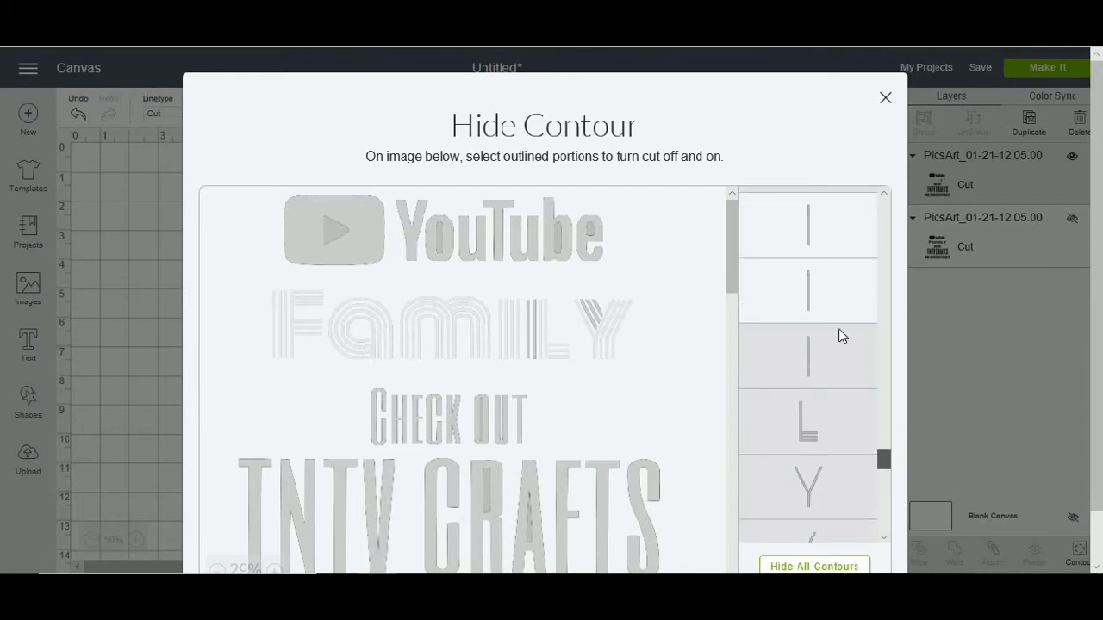
{"action": "scroll", "coordinate": [856, 374], "scroll_direction": "up", "scroll_amount": 1}
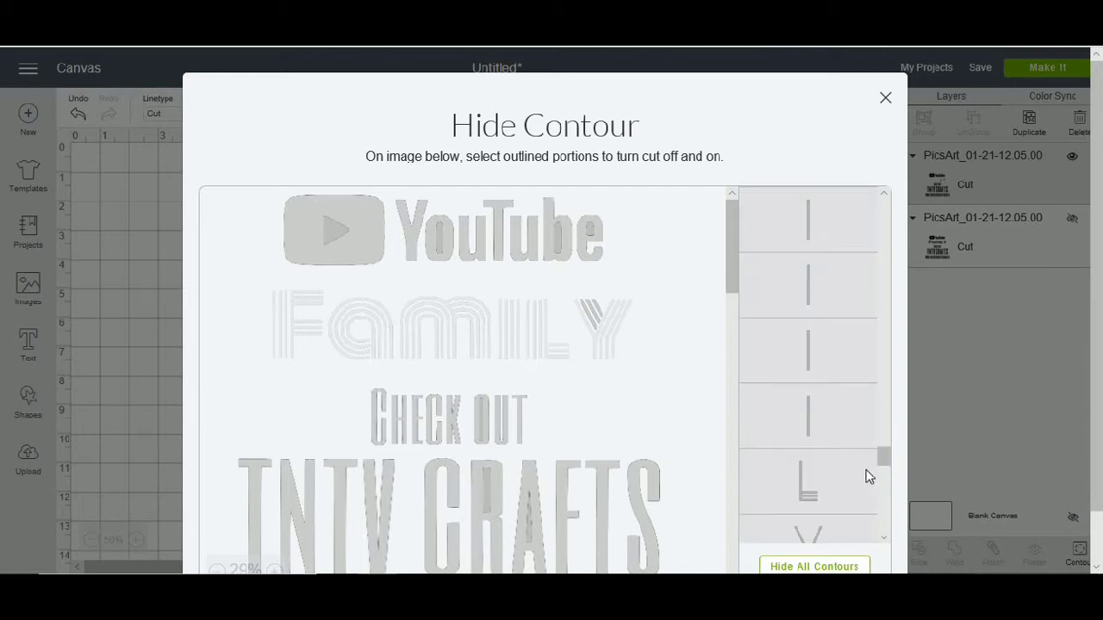
{"action": "left_click_drag", "start_coordinate": [885, 456], "coordinate": [896, 487]}
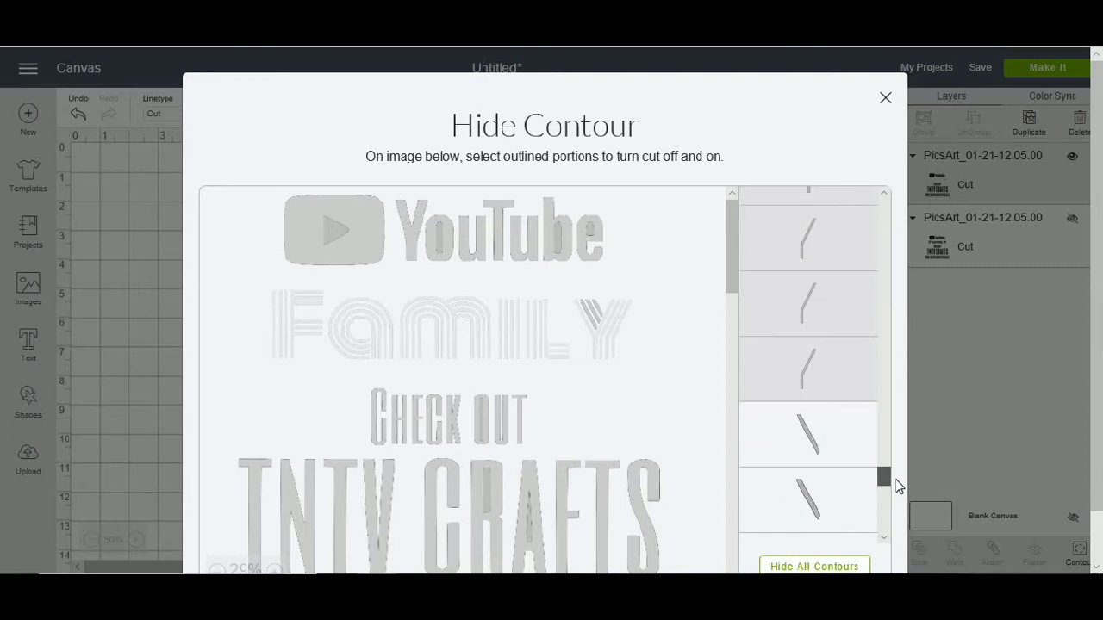
{"action": "scroll", "coordinate": [834, 405], "scroll_direction": "down", "scroll_amount": 1}
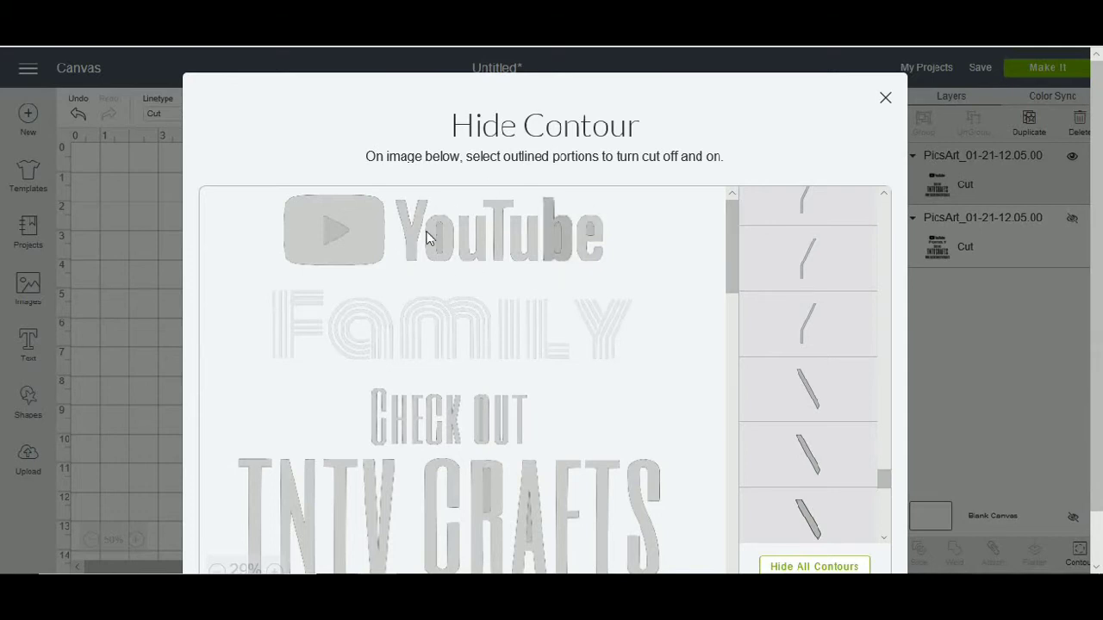
{"action": "left_click_drag", "start_coordinate": [732, 229], "coordinate": [750, 268]}
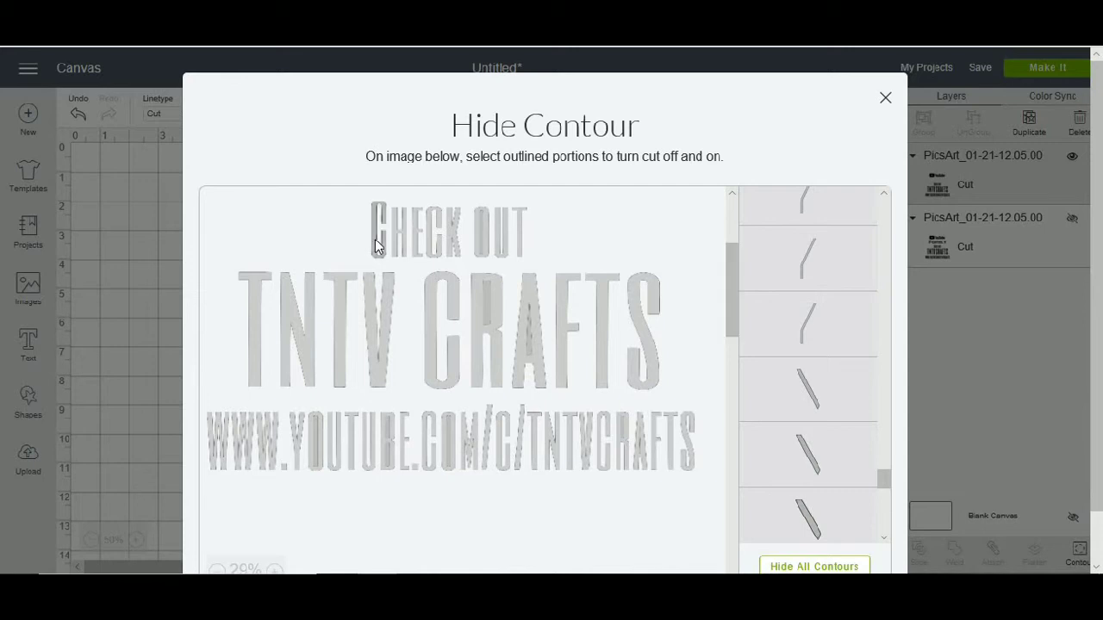
- Hide the contours of all the letters in the CHECK OUT line, including the inner shape of the O
{"action": "left_click", "coordinate": [403, 242]}
{"action": "left_click", "coordinate": [419, 244]}
{"action": "left_click", "coordinate": [435, 236]}
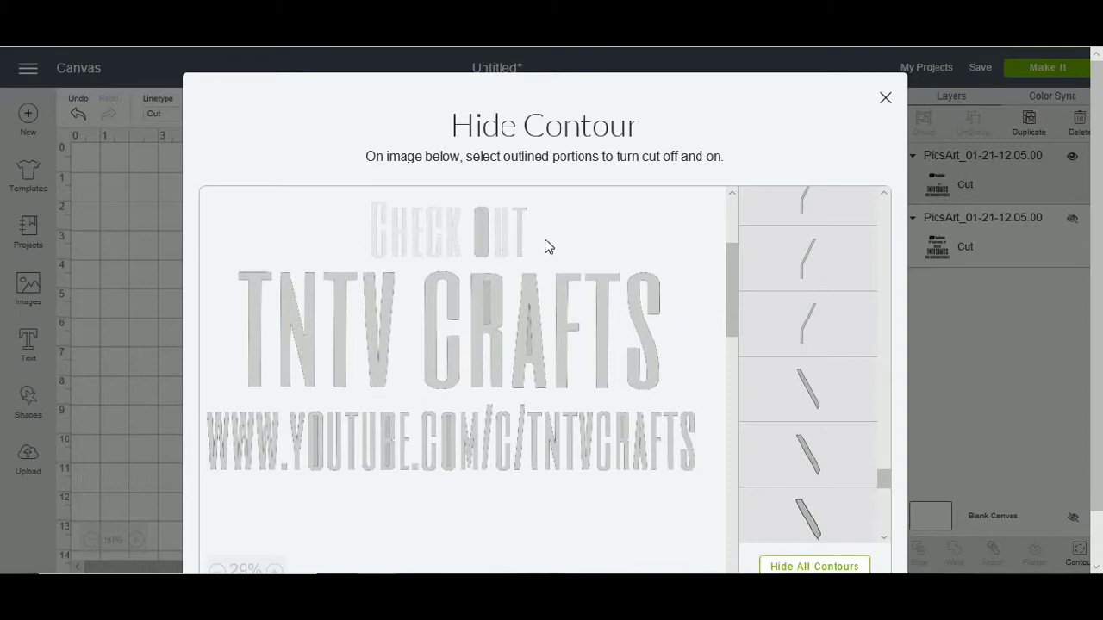
{"action": "left_click", "coordinate": [486, 221]}
- Hide the contours of every letter in the TNTV CRAFTS line, including the inner shapes of R and A
{"action": "left_click", "coordinate": [291, 325]}
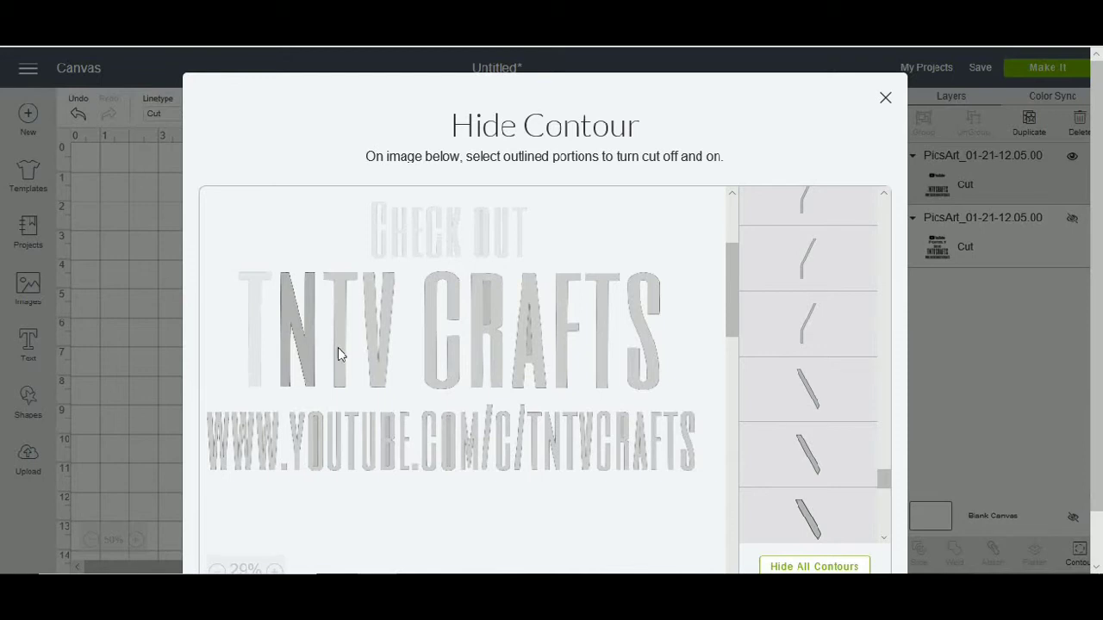
{"action": "left_click", "coordinate": [337, 347]}
{"action": "left_click", "coordinate": [439, 384]}
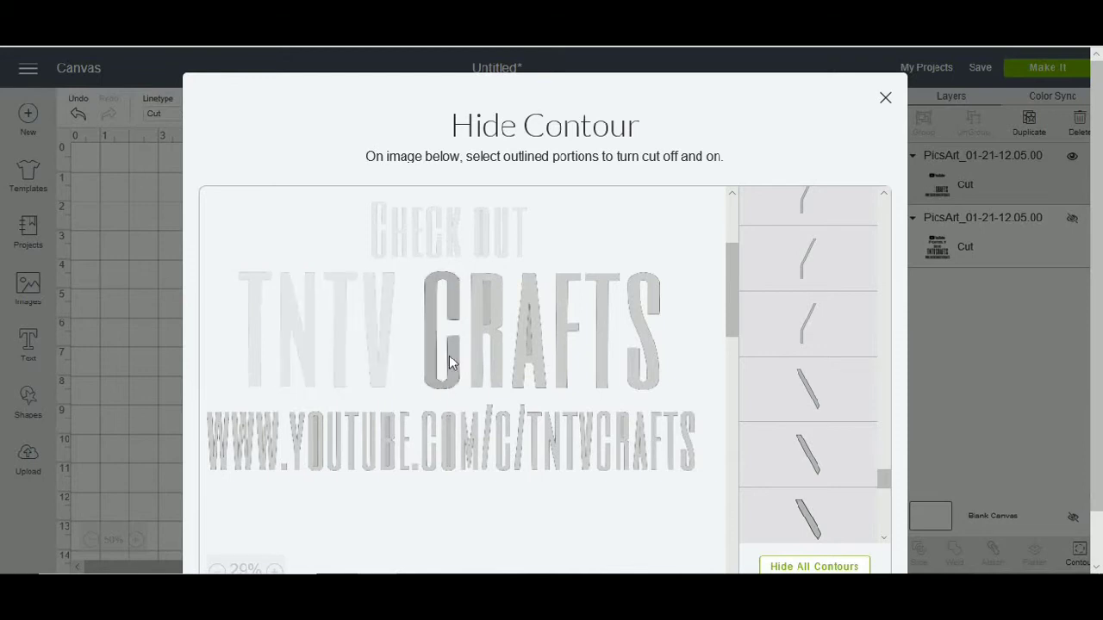
{"action": "left_click", "coordinate": [475, 320]}
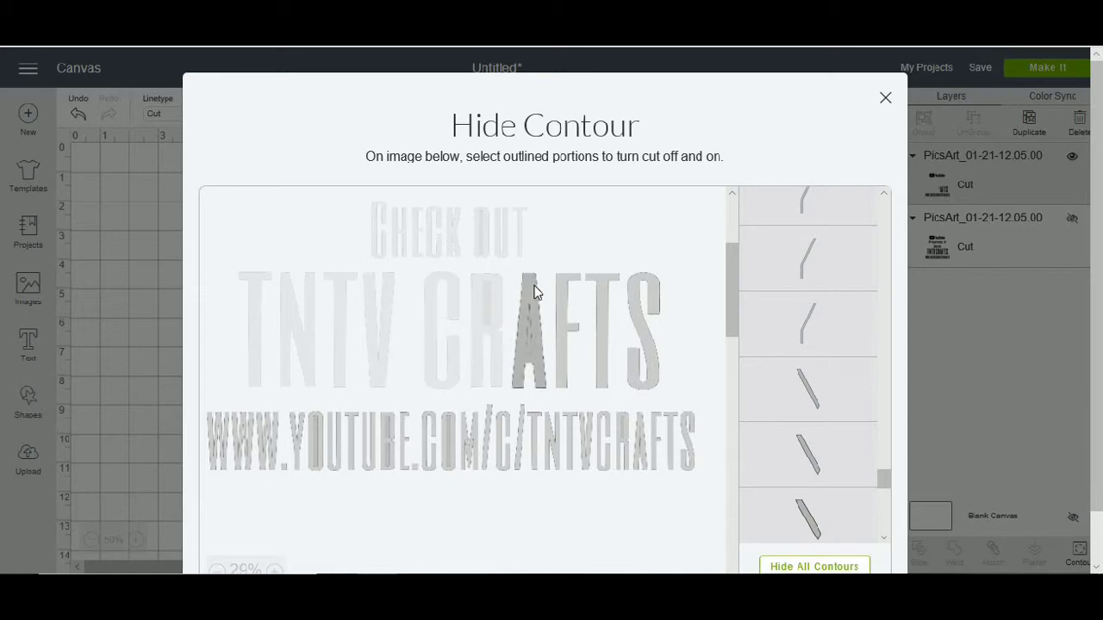
{"action": "left_click", "coordinate": [526, 342]}
{"action": "left_click", "coordinate": [532, 341]}
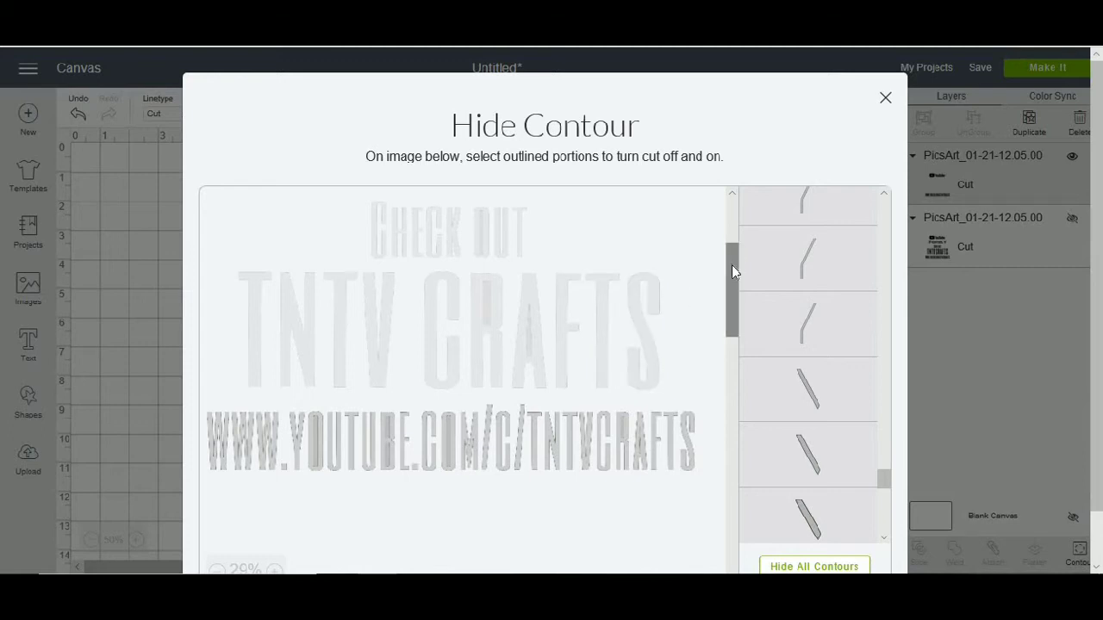
- Hide the contours of O, both U's, the C and O of COM, and their inner shapes in the web address line
{"action": "scroll", "coordinate": [731, 265], "scroll_direction": "down", "scroll_amount": 2}
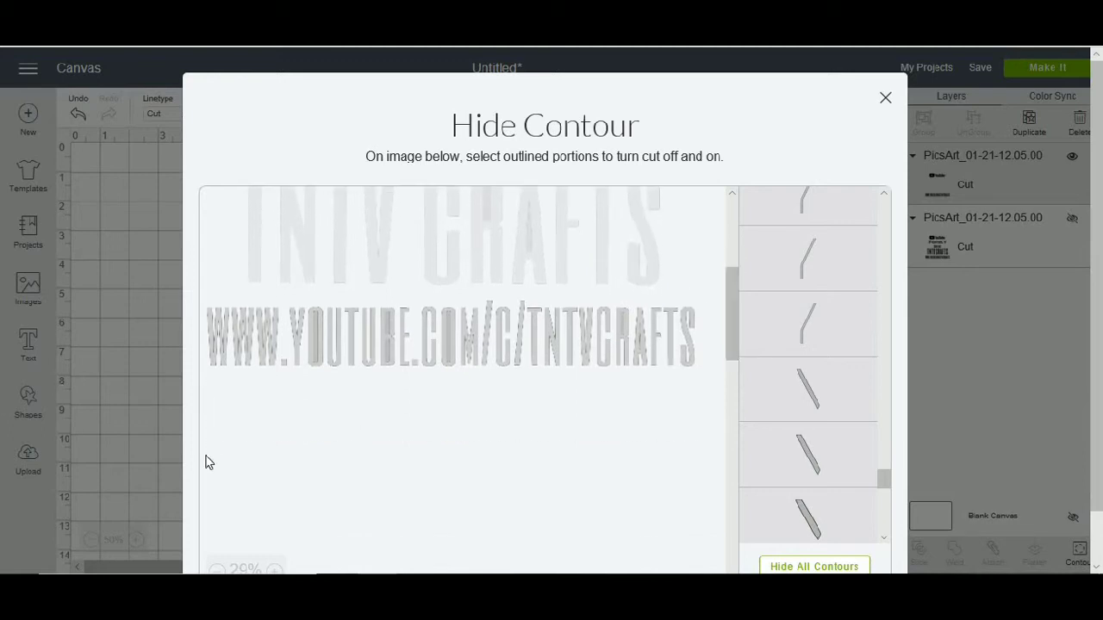
{"action": "left_click_drag", "start_coordinate": [884, 481], "coordinate": [934, 186]}
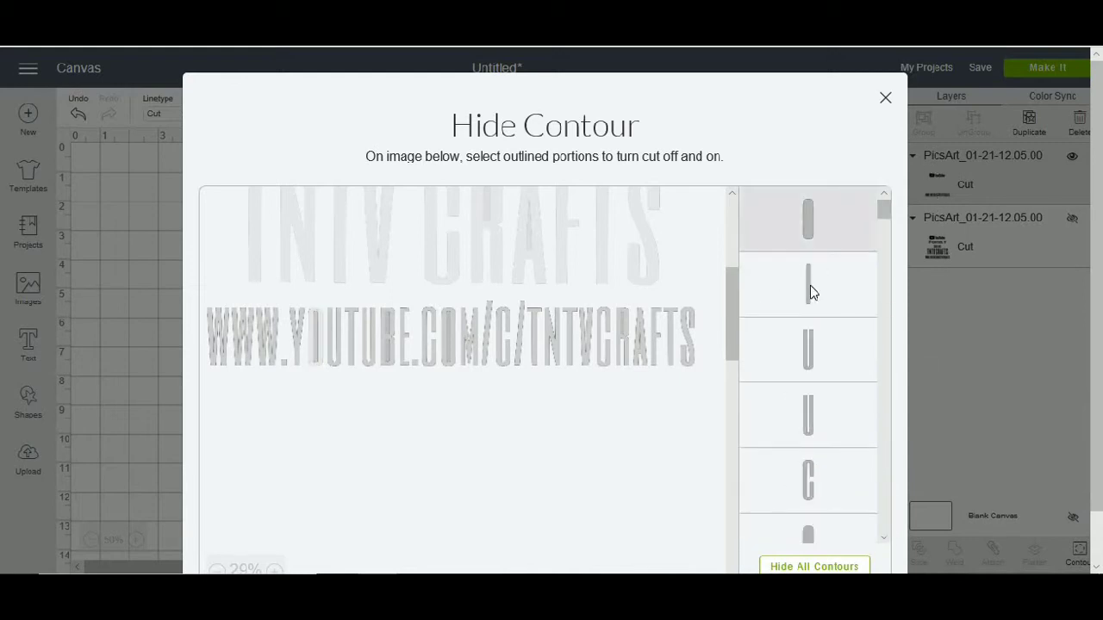
{"action": "left_click", "coordinate": [810, 283]}
{"action": "left_click", "coordinate": [853, 344]}
{"action": "left_click_drag", "start_coordinate": [885, 209], "coordinate": [836, 231]}
{"action": "left_click", "coordinate": [833, 241]}
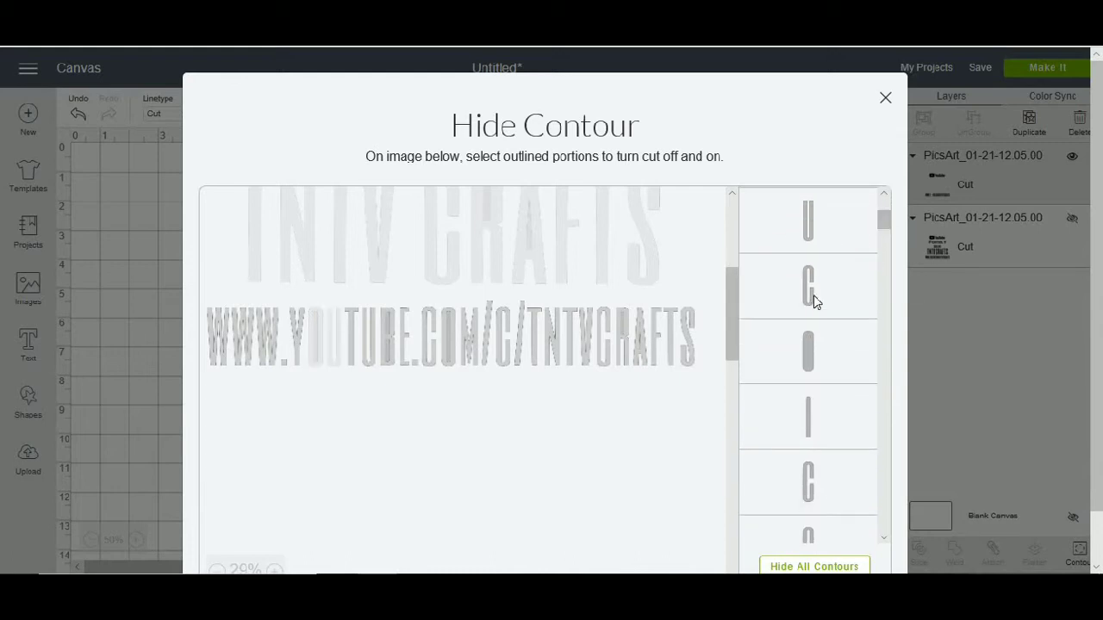
{"action": "left_click", "coordinate": [809, 359]}
{"action": "left_click", "coordinate": [816, 411]}
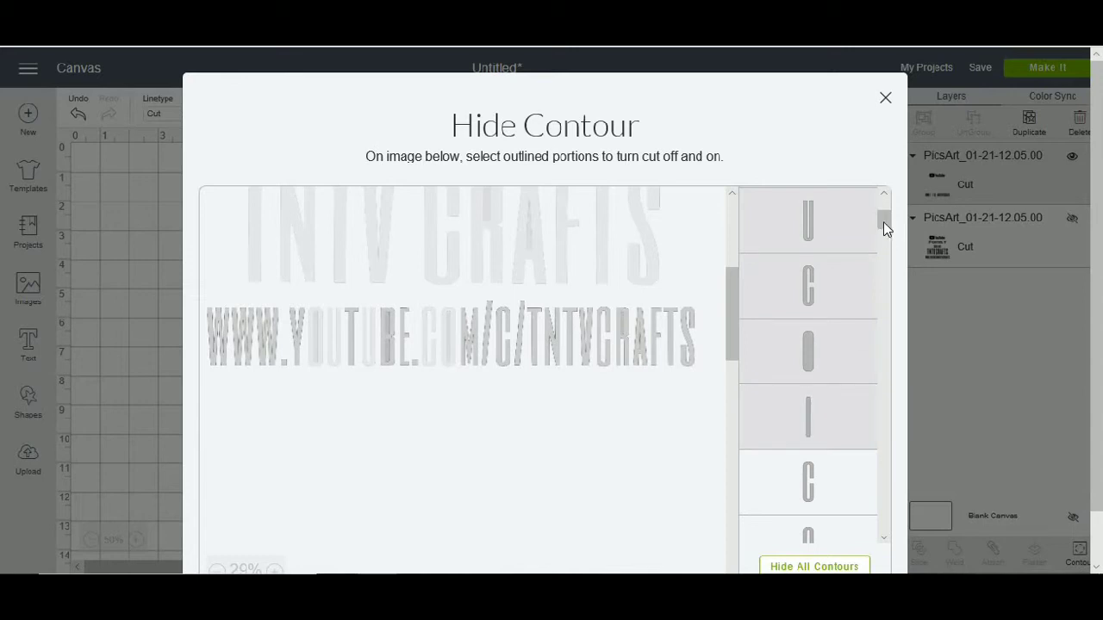
- Hide the two remaining C's, the final S, the three W's, the first dot and the Y in the web address
{"action": "scroll", "coordinate": [891, 234], "scroll_direction": "down", "scroll_amount": 4}
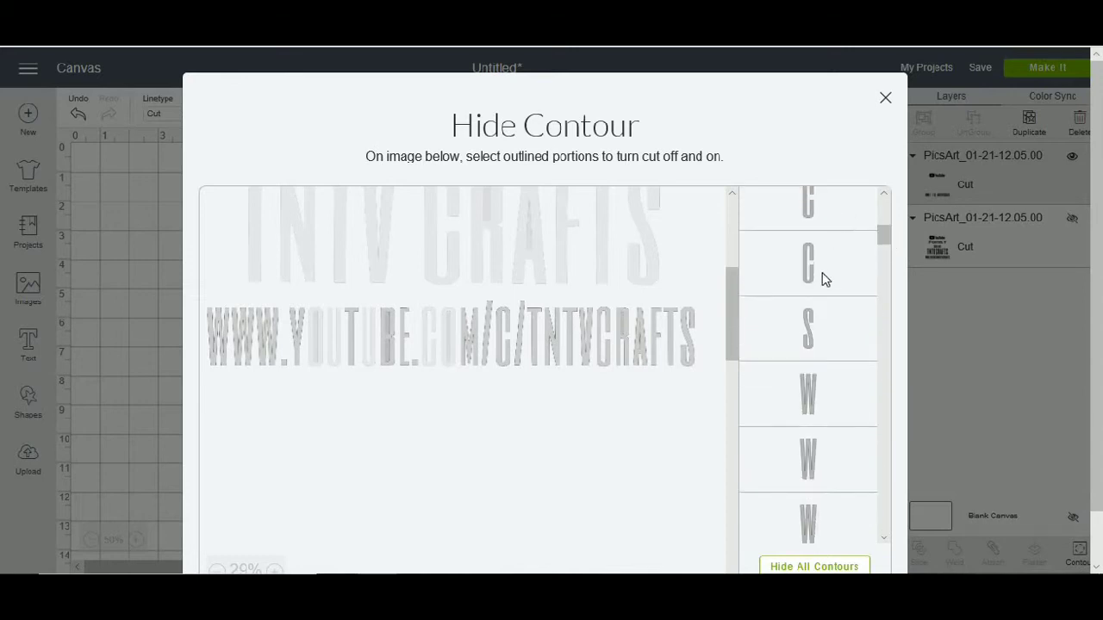
{"action": "left_click", "coordinate": [822, 282]}
{"action": "left_click", "coordinate": [817, 326]}
{"action": "left_click", "coordinate": [822, 389]}
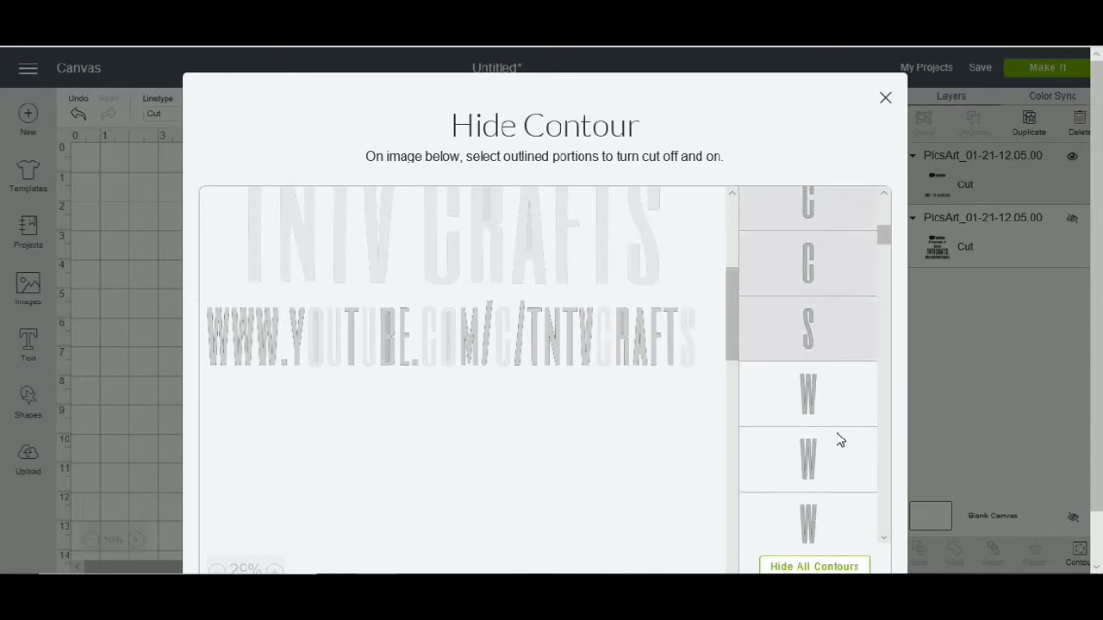
{"action": "left_click", "coordinate": [840, 440]}
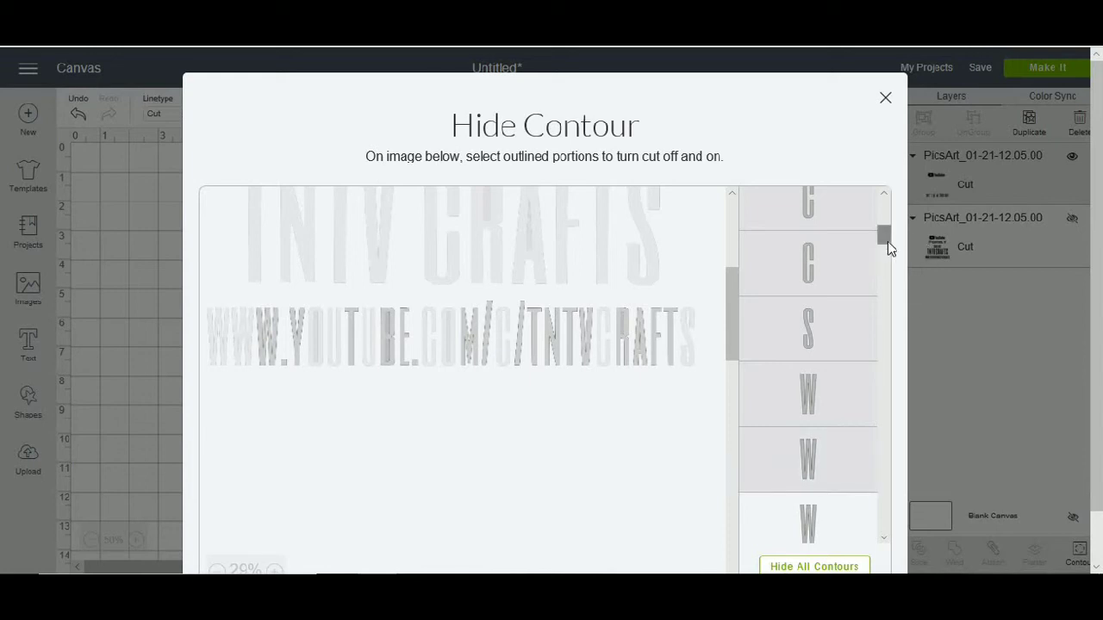
{"action": "scroll", "coordinate": [887, 243], "scroll_direction": "down", "scroll_amount": 4}
{"action": "left_click", "coordinate": [833, 275]}
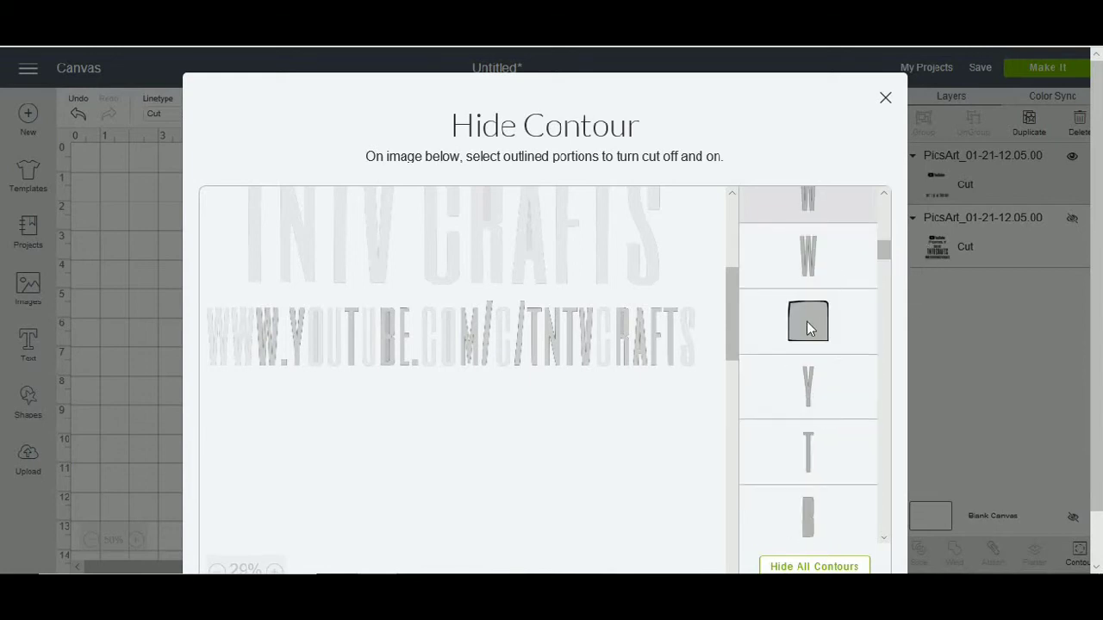
{"action": "left_click", "coordinate": [808, 380]}
- Hide the T, the B with its inner shapes, and the E of YOUTUBE in the web address
{"action": "scroll", "coordinate": [888, 255], "scroll_direction": "down", "scroll_amount": 3}
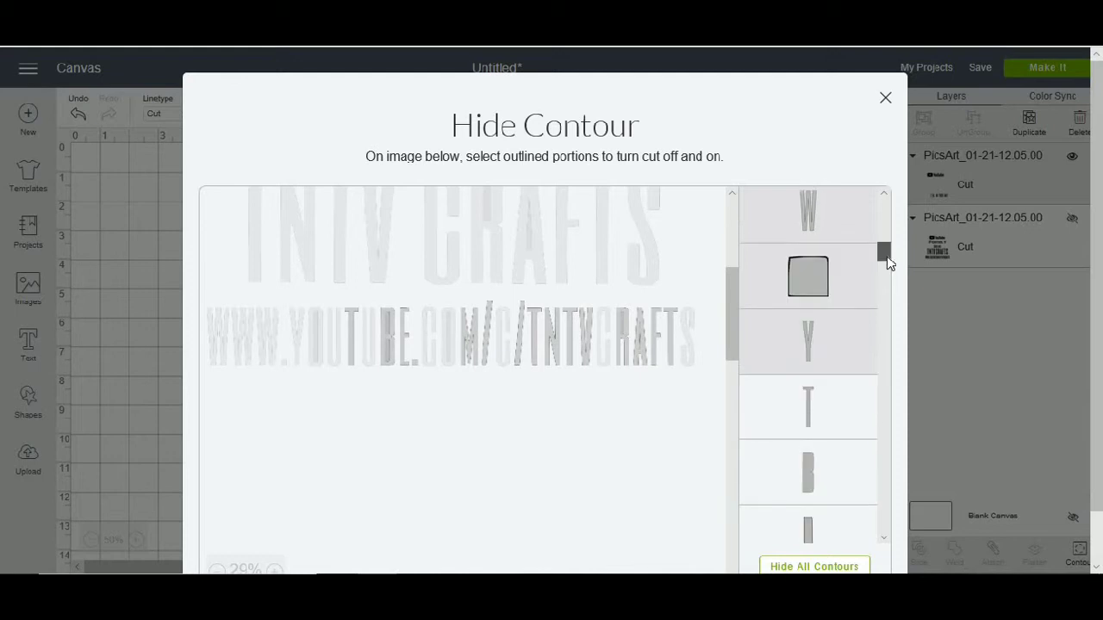
{"action": "left_click", "coordinate": [822, 286]}
{"action": "left_click", "coordinate": [847, 416]}
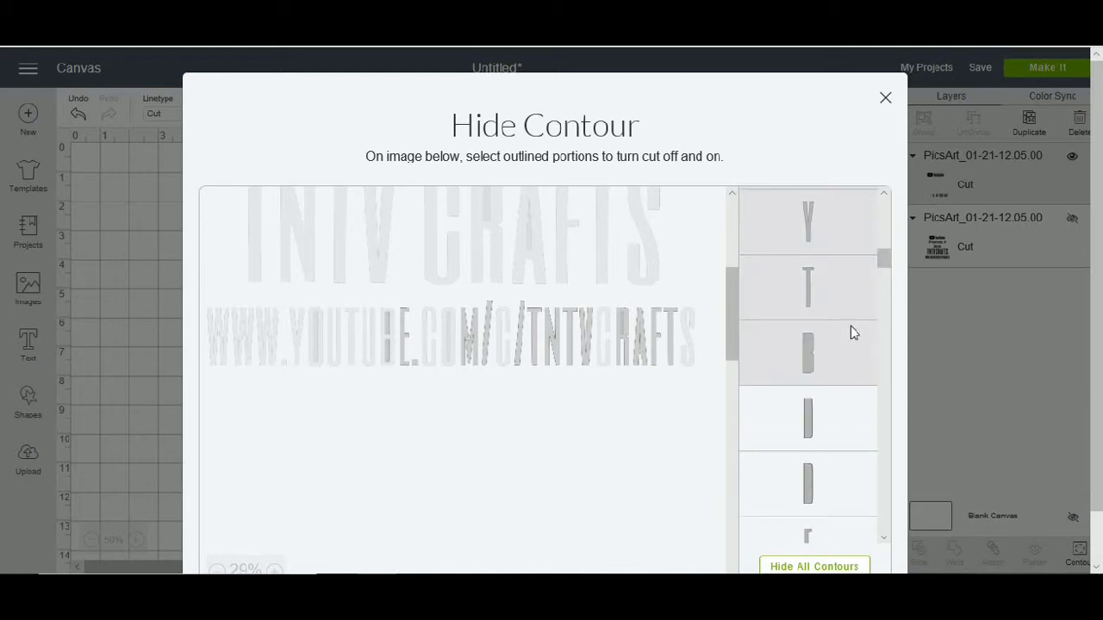
{"action": "scroll", "coordinate": [885, 263], "scroll_direction": "down", "scroll_amount": 1}
{"action": "scroll", "coordinate": [890, 273], "scroll_direction": "down", "scroll_amount": 3}
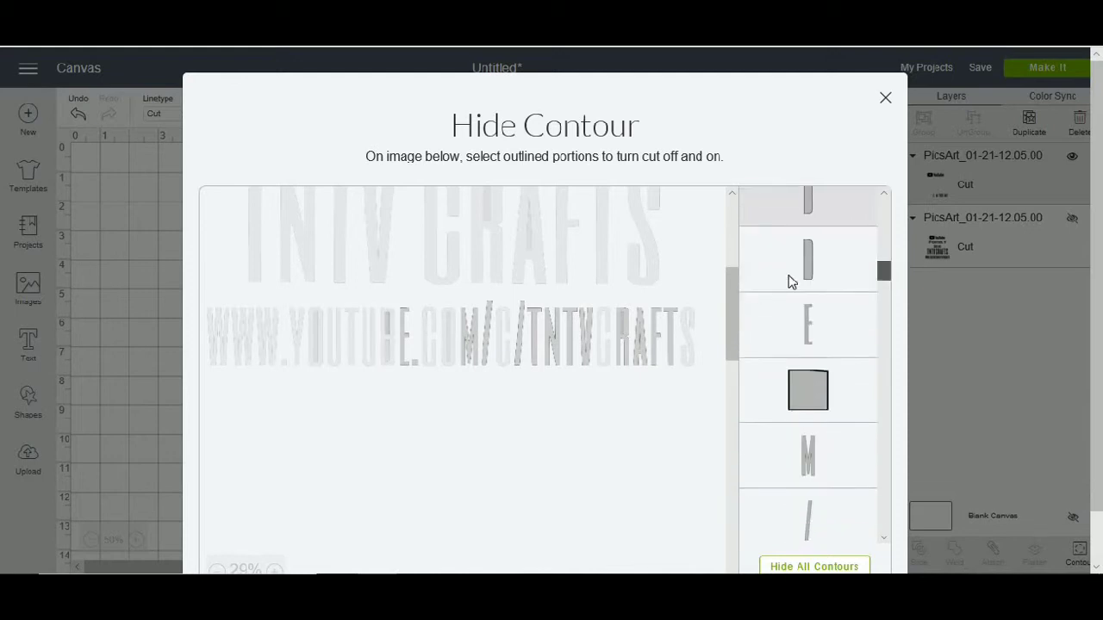
{"action": "left_click", "coordinate": [793, 289]}
{"action": "left_click", "coordinate": [818, 374]}
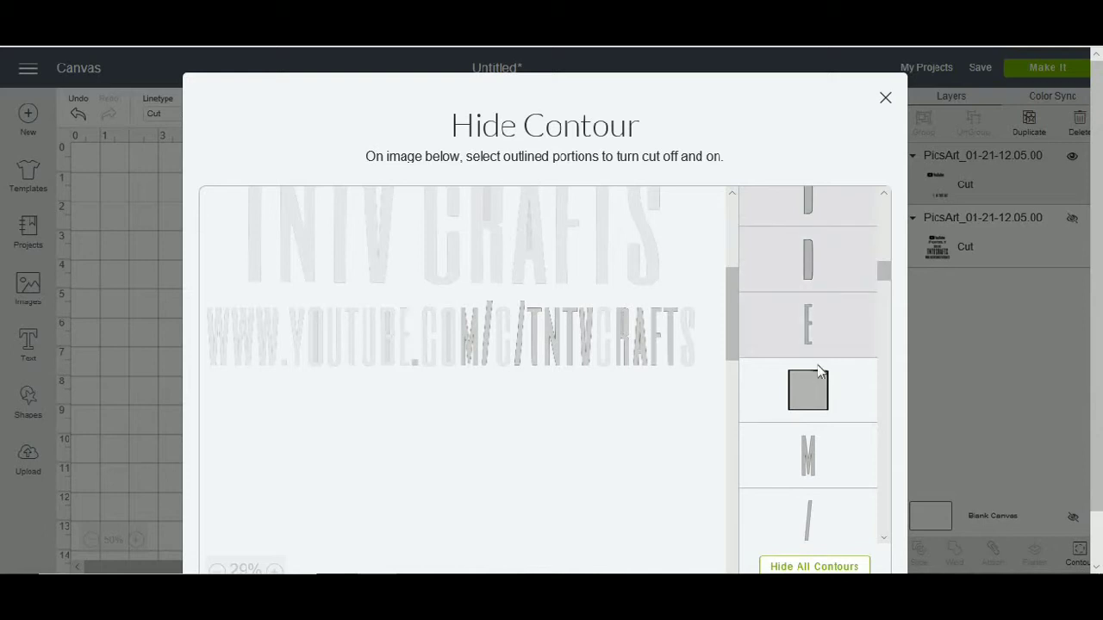
- Hide the dot before COM, the M and both slashes in the web address
{"action": "scroll", "coordinate": [888, 280], "scroll_direction": "down", "scroll_amount": 3}
{"action": "scroll", "coordinate": [815, 277], "scroll_direction": "up", "scroll_amount": 1}
{"action": "left_click", "coordinate": [813, 293]}
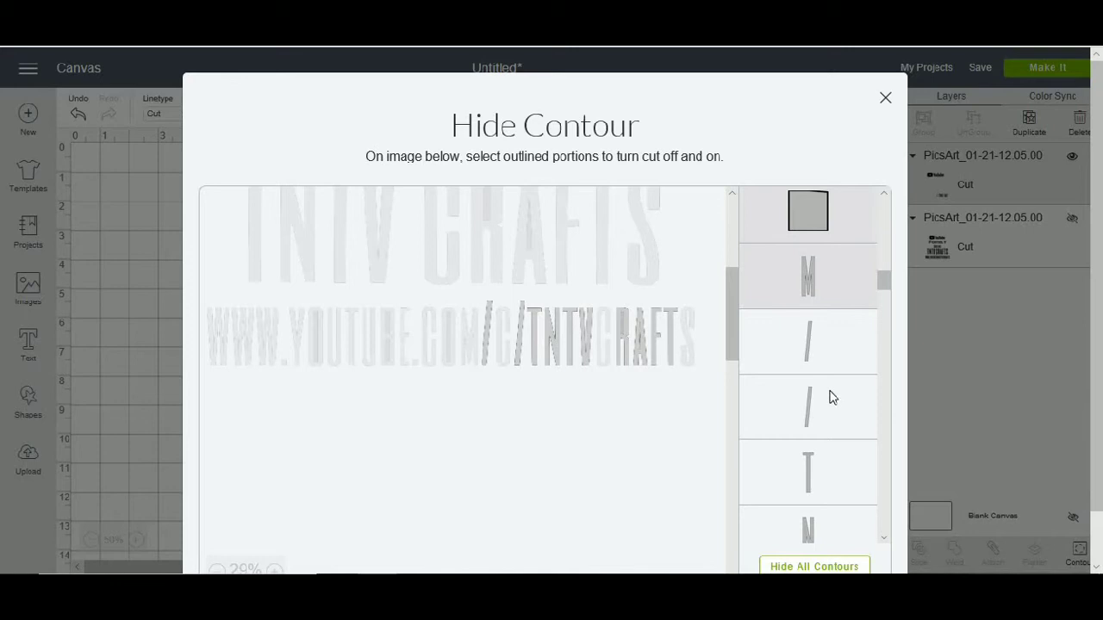
{"action": "left_click", "coordinate": [831, 398]}
- Hide the letters T, N, T, V and the R with its inner shape in TNTVCRAFTS of the web address
{"action": "scroll", "coordinate": [893, 287], "scroll_direction": "down", "scroll_amount": 3}
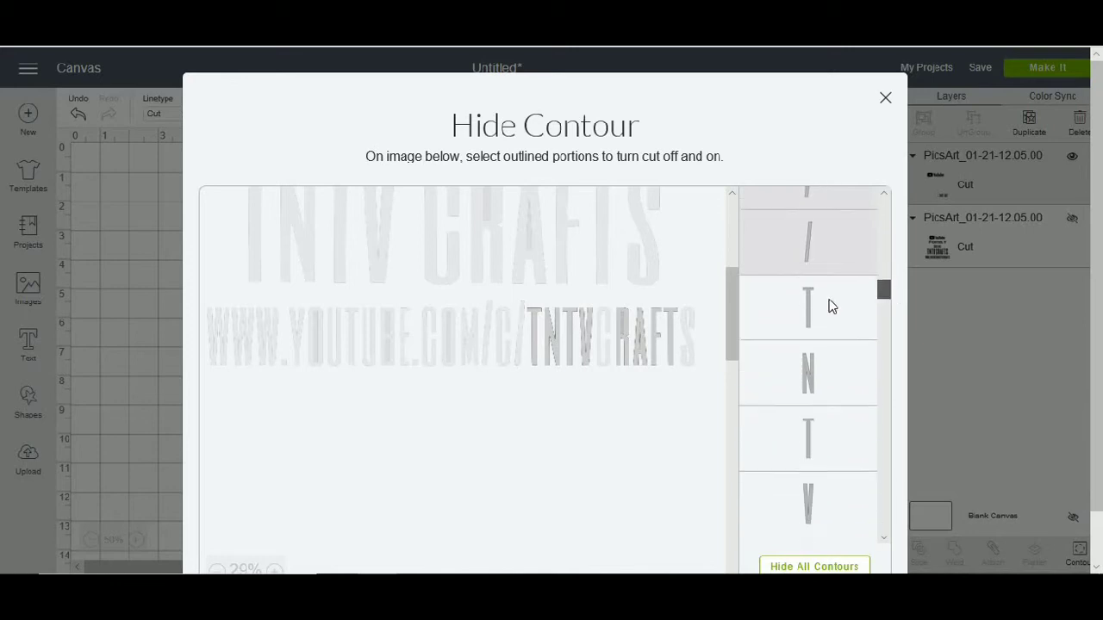
{"action": "left_click", "coordinate": [830, 303]}
{"action": "left_click", "coordinate": [818, 355]}
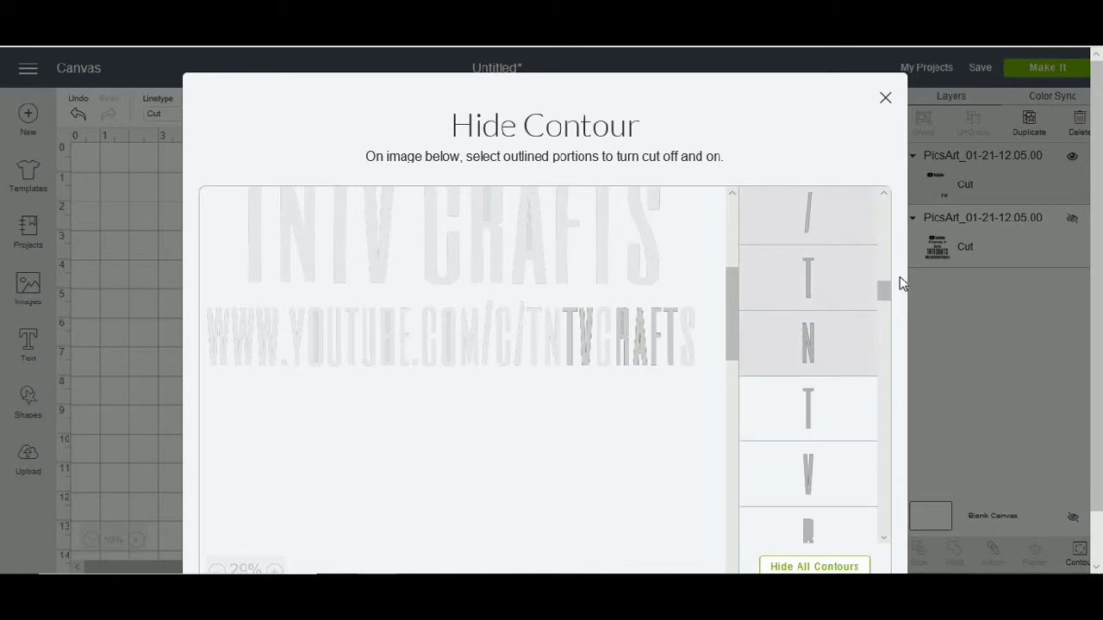
{"action": "scroll", "coordinate": [881, 293], "scroll_direction": "down", "scroll_amount": 3}
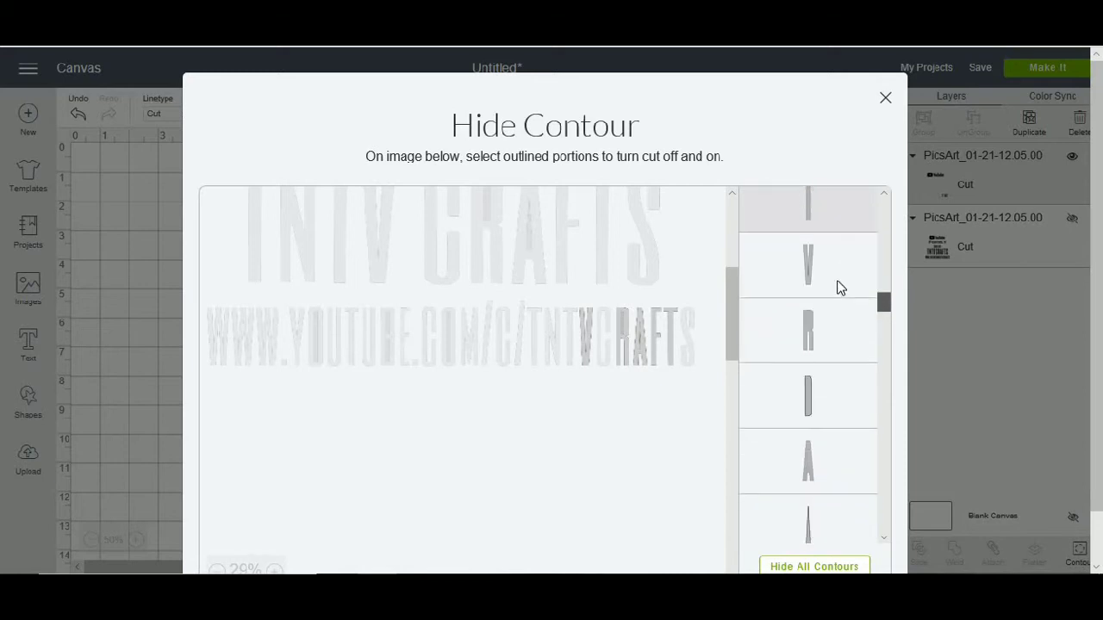
{"action": "left_click", "coordinate": [808, 325]}
{"action": "left_click", "coordinate": [822, 410]}
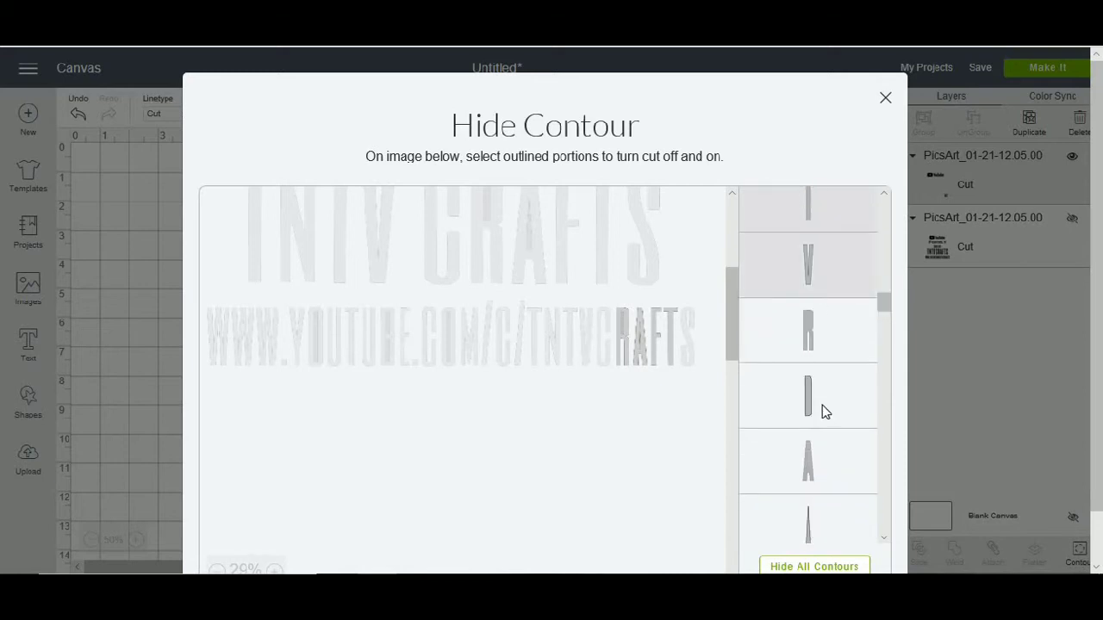
- Hide the A with its inner shape, the F and the last T of CRAFTS in the web address
{"action": "scroll", "coordinate": [881, 302], "scroll_direction": "down", "scroll_amount": 3}
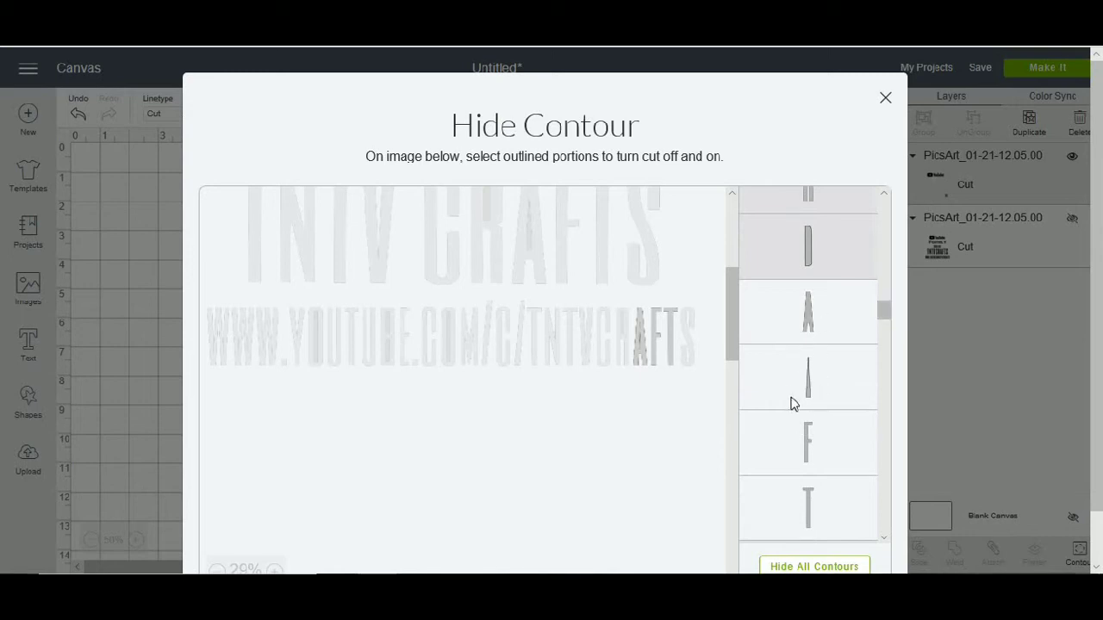
{"action": "left_click", "coordinate": [793, 403]}
{"action": "left_click", "coordinate": [800, 446]}
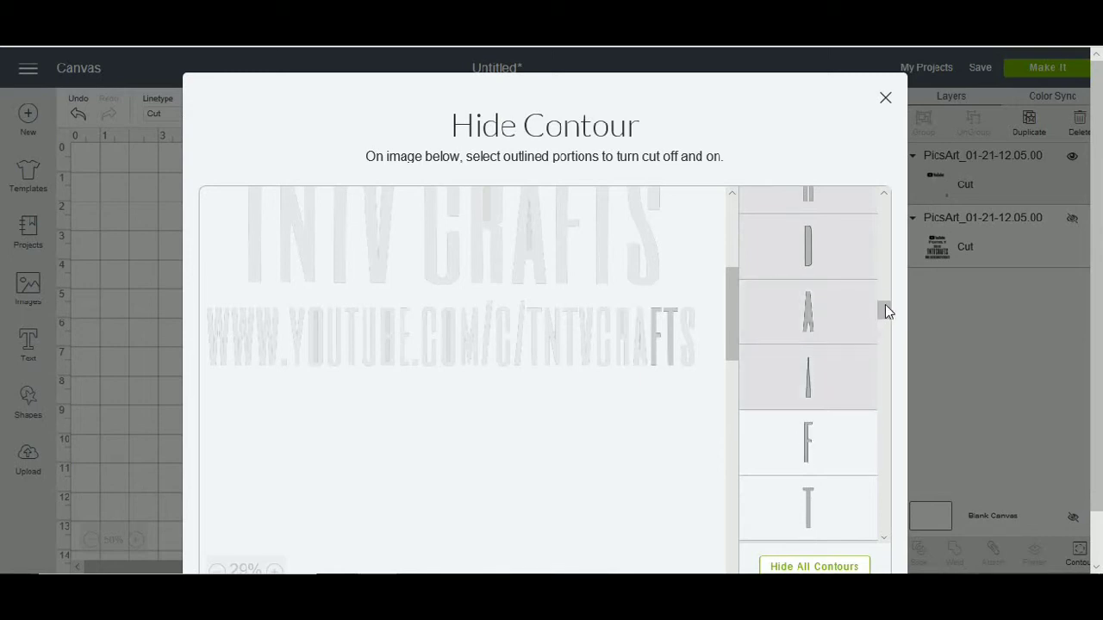
{"action": "scroll", "coordinate": [887, 312], "scroll_direction": "down", "scroll_amount": 2}
{"action": "scroll", "coordinate": [899, 312], "scroll_direction": "up", "scroll_amount": 3}
{"action": "scroll", "coordinate": [896, 316], "scroll_direction": "down", "scroll_amount": 1}
{"action": "left_click", "coordinate": [871, 373]}
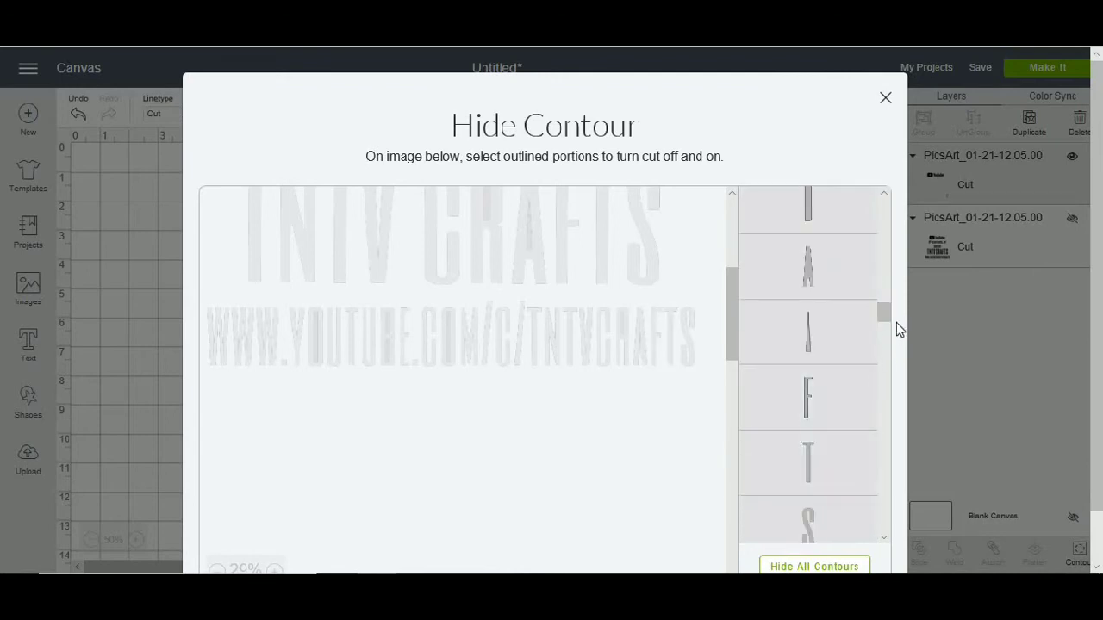
- Check the whole design for contours that are still turned on, and close Hide Contour
{"action": "scroll", "coordinate": [887, 320], "scroll_direction": "down", "scroll_amount": 2}
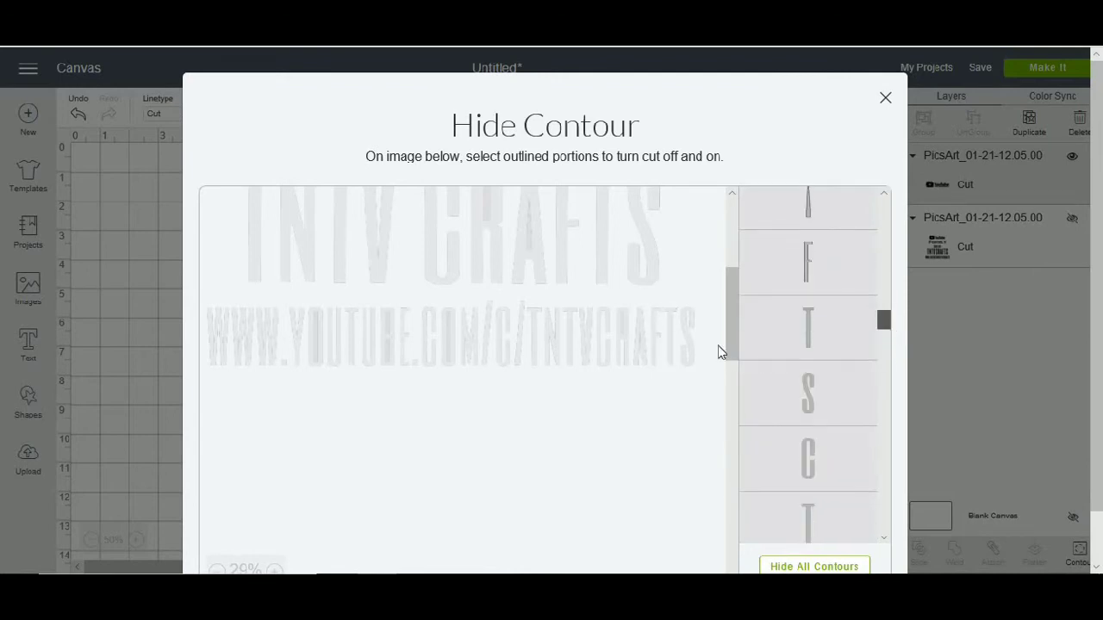
{"action": "scroll", "coordinate": [728, 344], "scroll_direction": "up", "scroll_amount": 3}
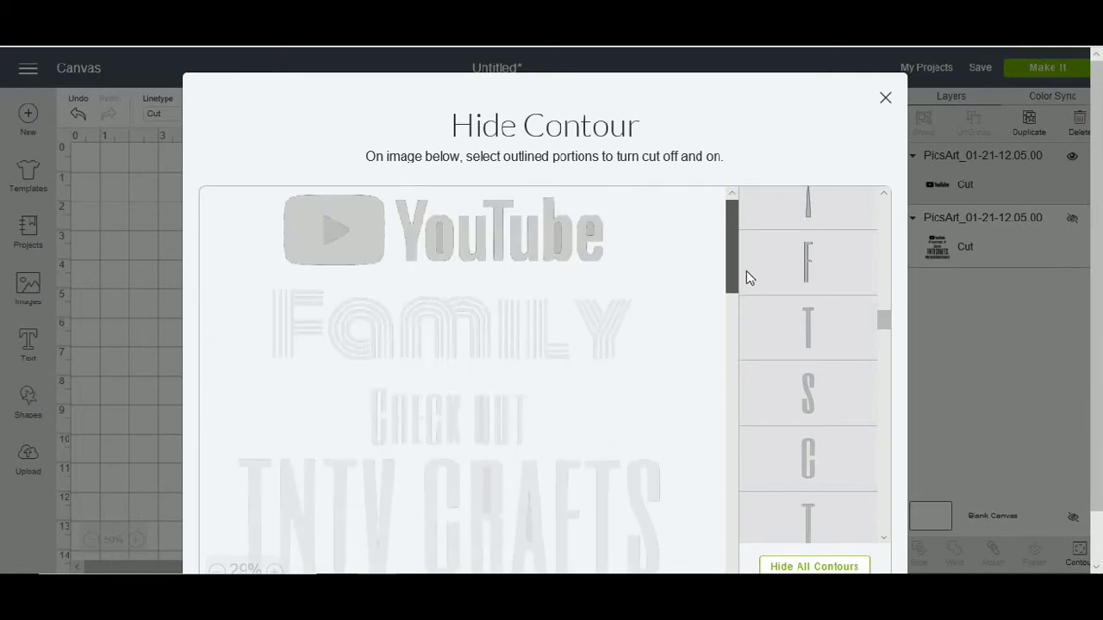
{"action": "scroll", "coordinate": [737, 259], "scroll_direction": "down", "scroll_amount": 3}
{"action": "scroll", "coordinate": [739, 246], "scroll_direction": "up", "scroll_amount": 4}
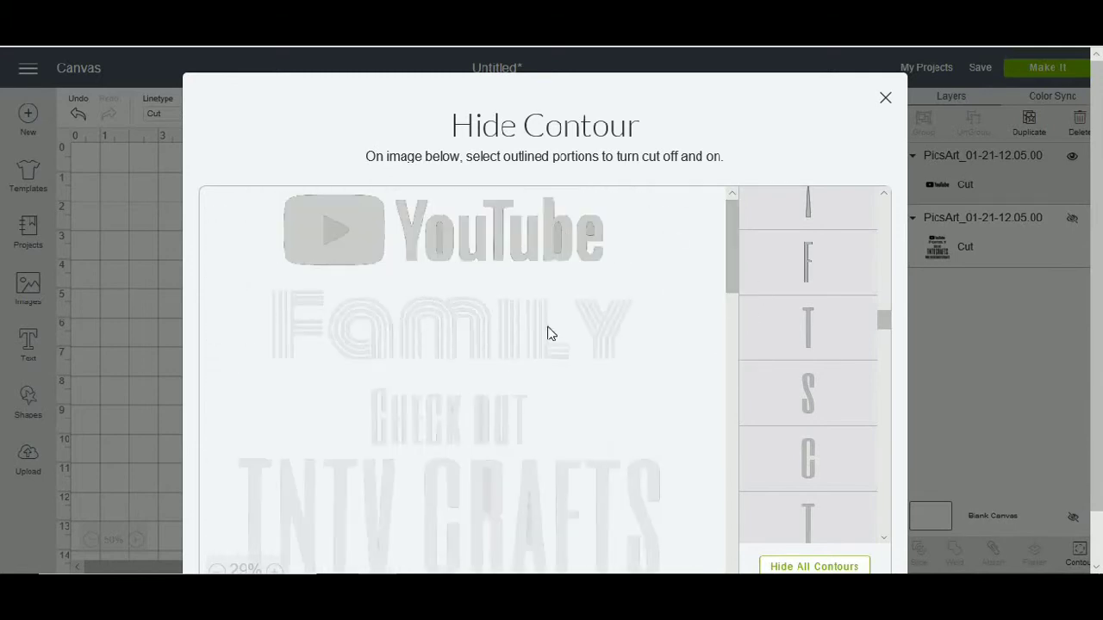
{"action": "left_click", "coordinate": [885, 97]}
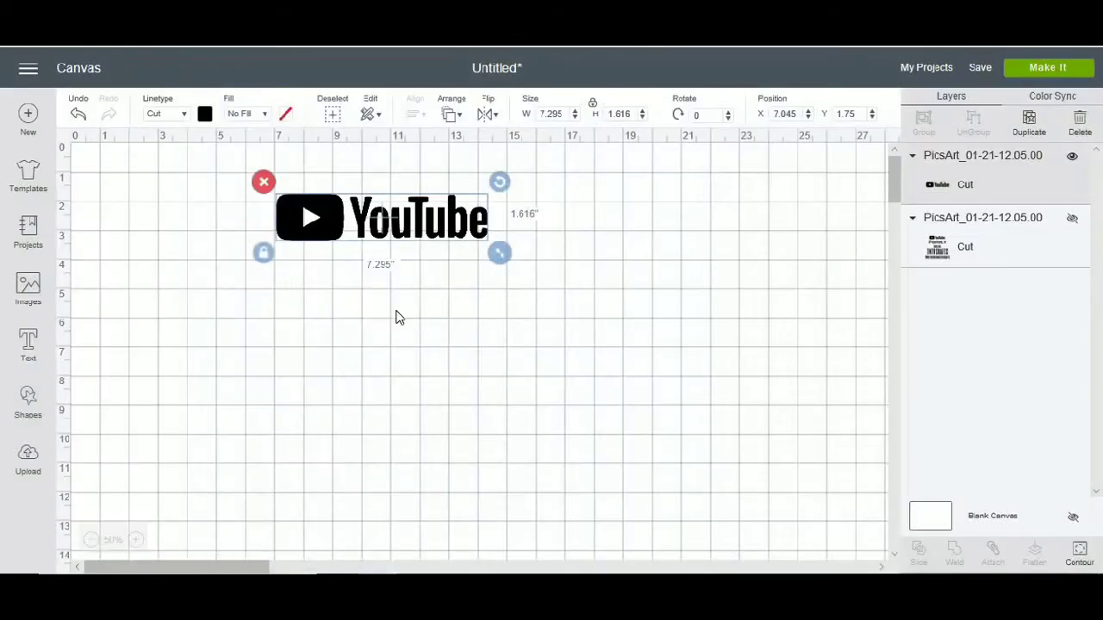
- Move the YouTube logo to about X 12.24, Y 2.36 on the canvas, briefly showing and rehiding the full design layer
{"action": "left_click_drag", "start_coordinate": [375, 222], "coordinate": [583, 225]}
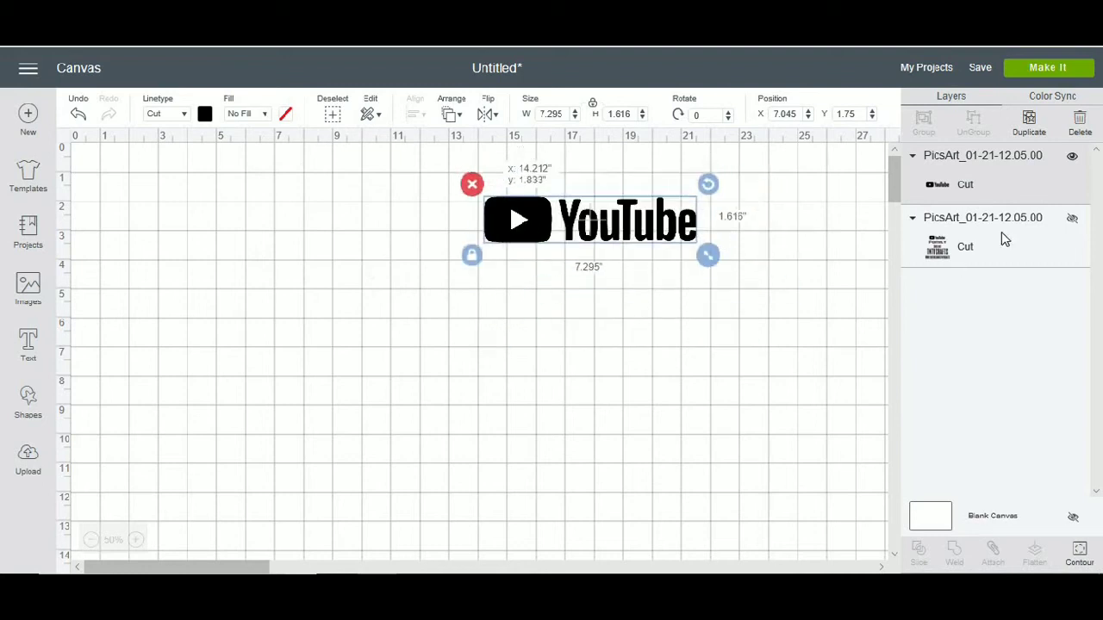
{"action": "left_click", "coordinate": [1072, 219]}
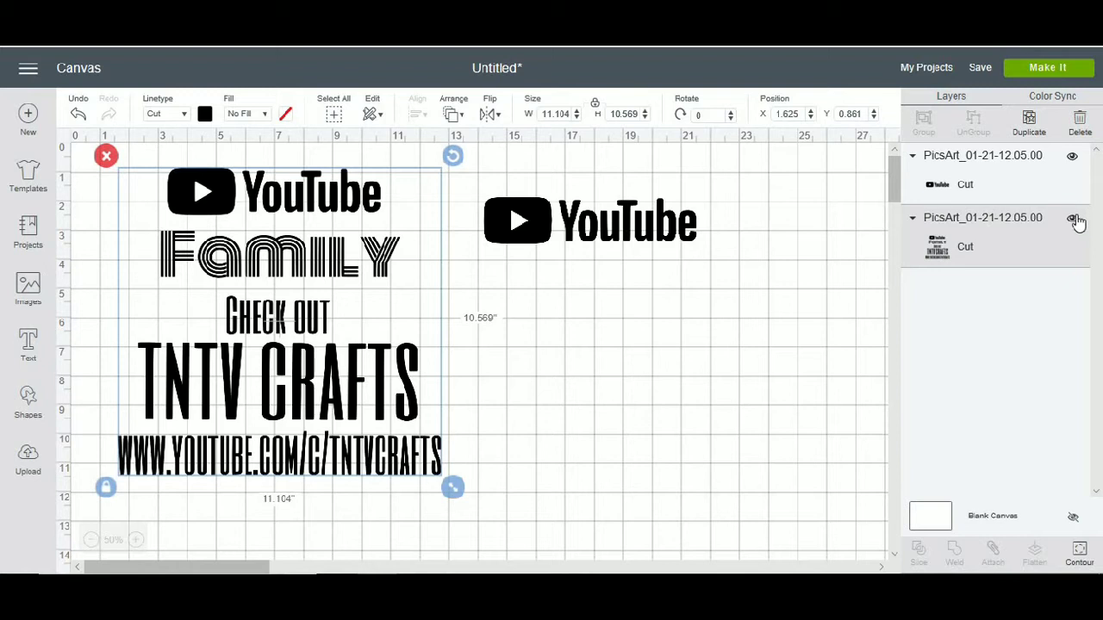
{"action": "key", "text": "ctrl+z"}
{"action": "left_click_drag", "start_coordinate": [615, 234], "coordinate": [534, 253]}
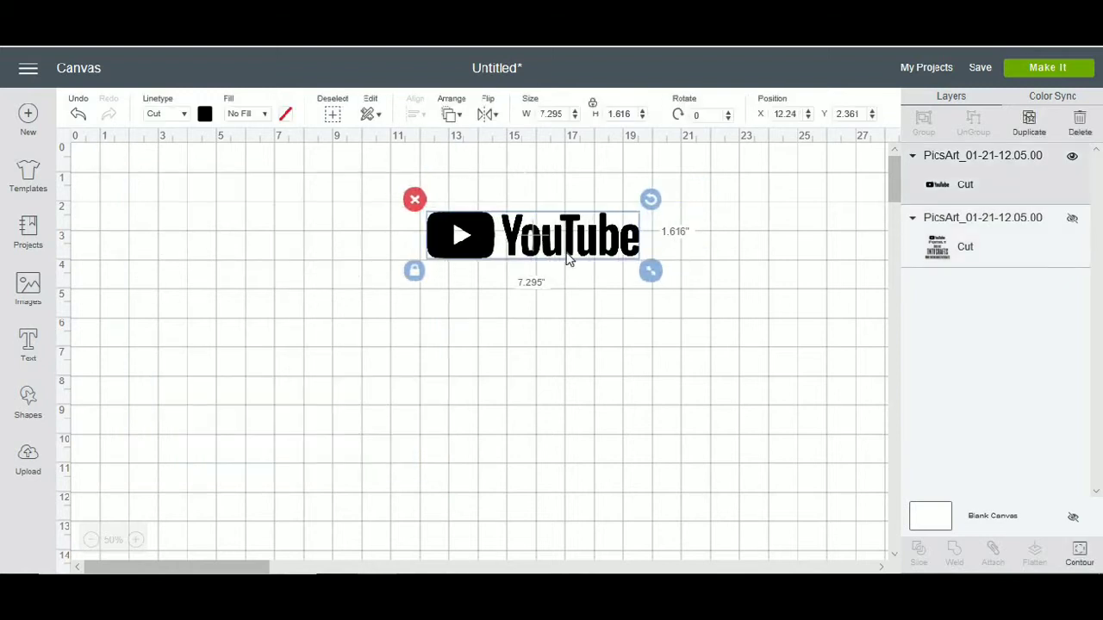